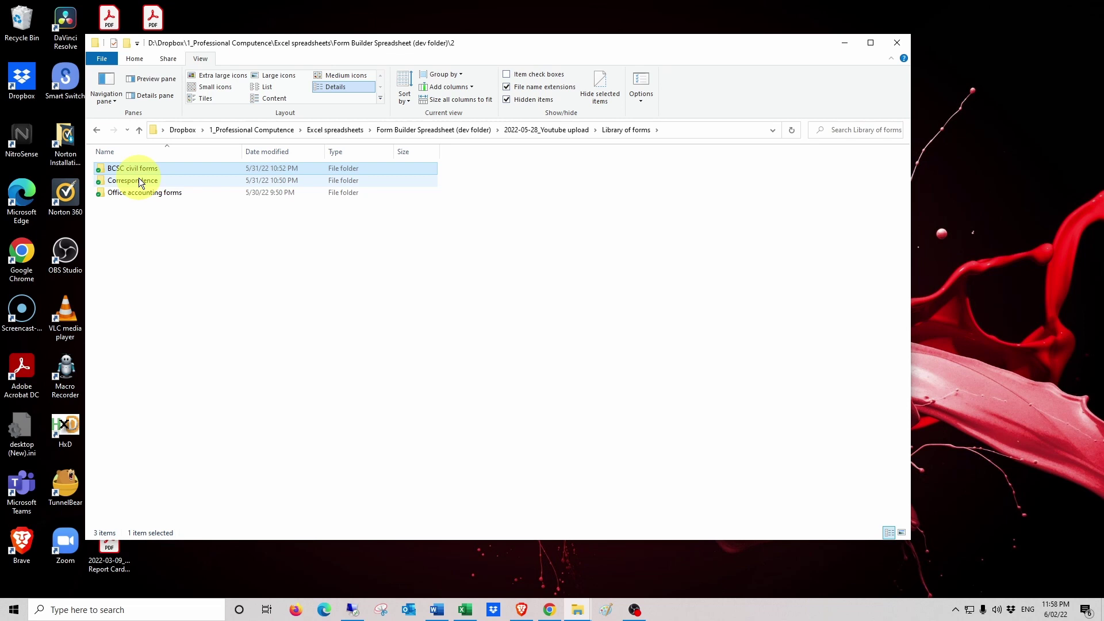
Step: Examine the author name, organization and street address field codes in Letter (1 recip).docx from the Correspondence folder
double_click(139, 178)
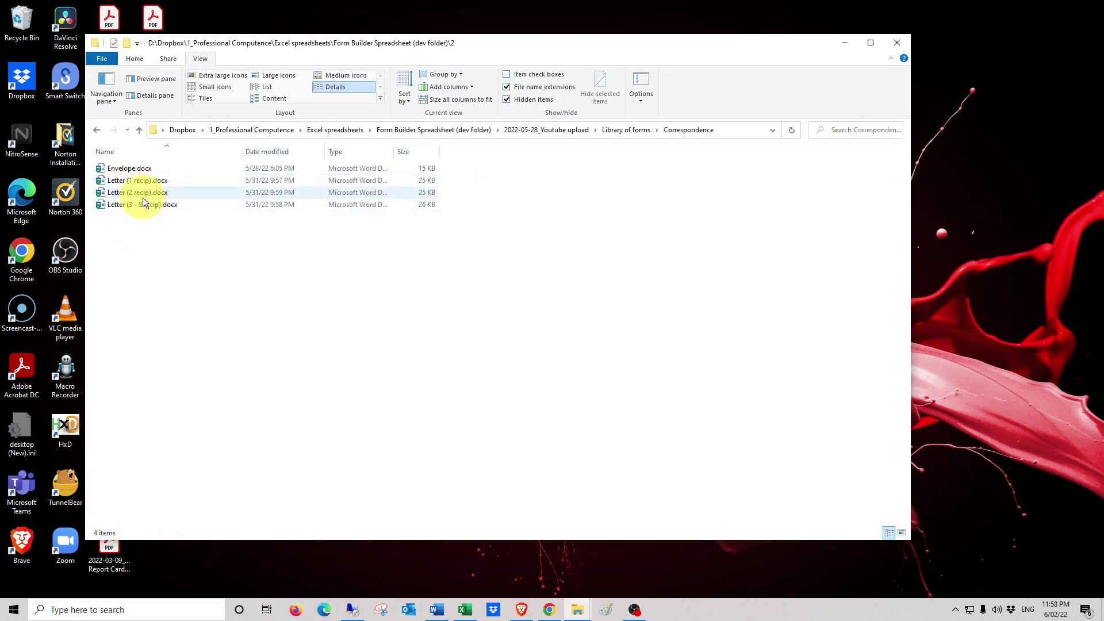
double_click(146, 179)
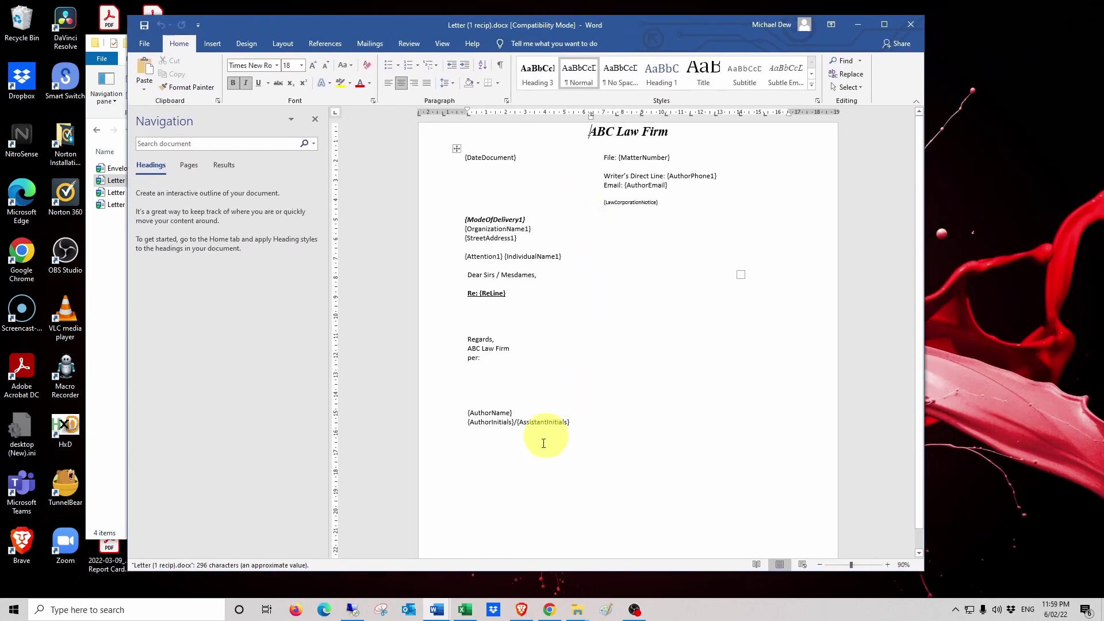
drag(468, 412, 517, 412)
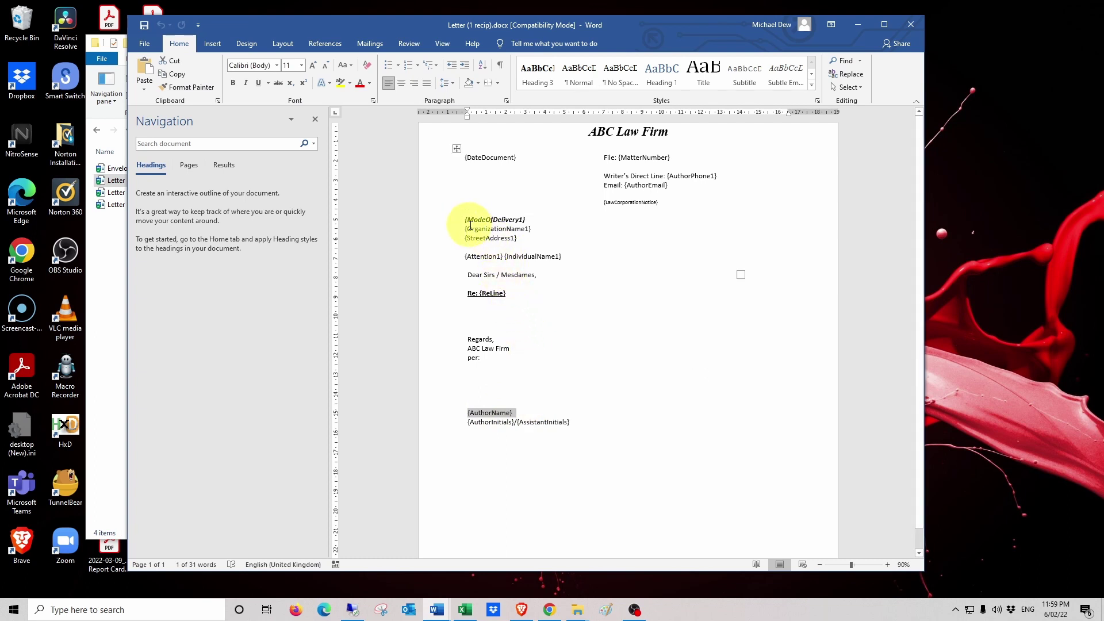
drag(465, 229, 512, 238)
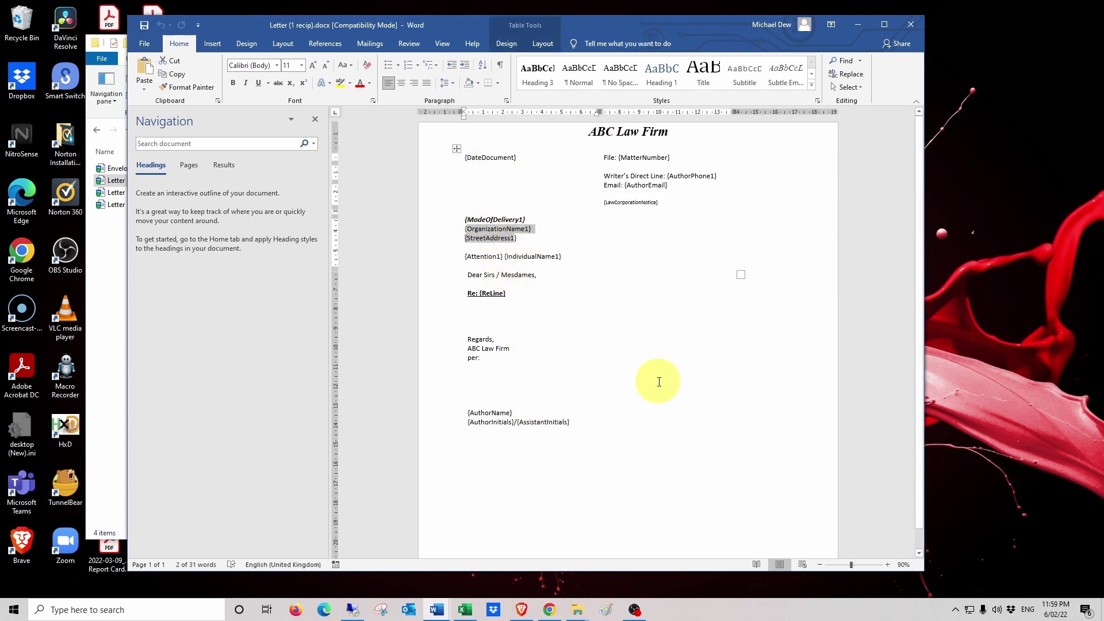
click(916, 23)
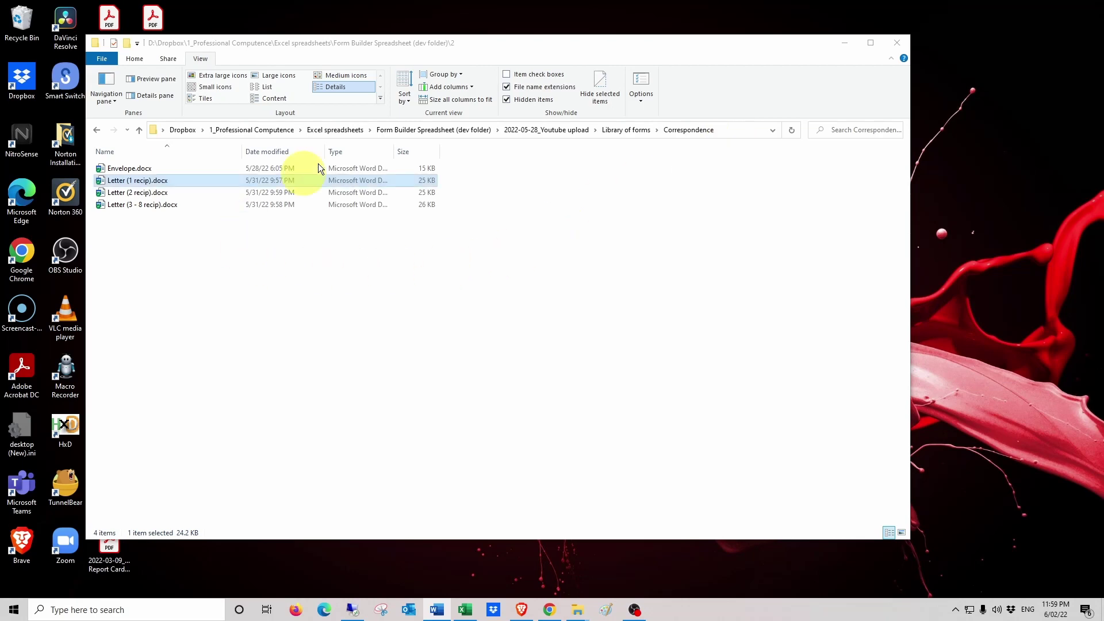
Step: Open NOCC (Generic) (Form 1).docx from the BCSC civil forms folder in the Library of forms
click(619, 130)
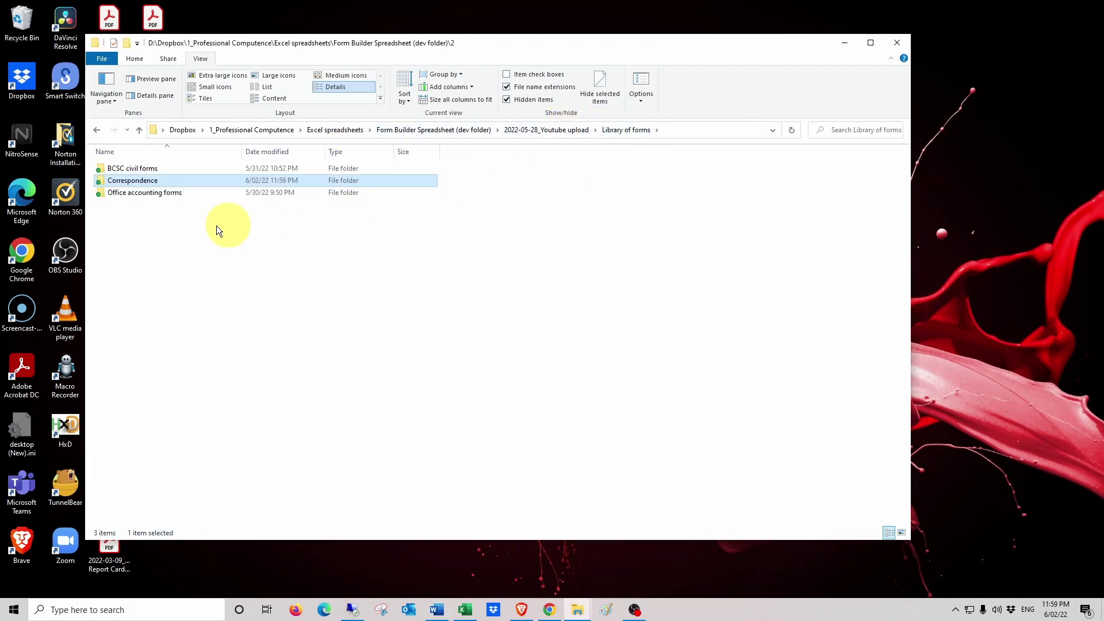
double_click(147, 167)
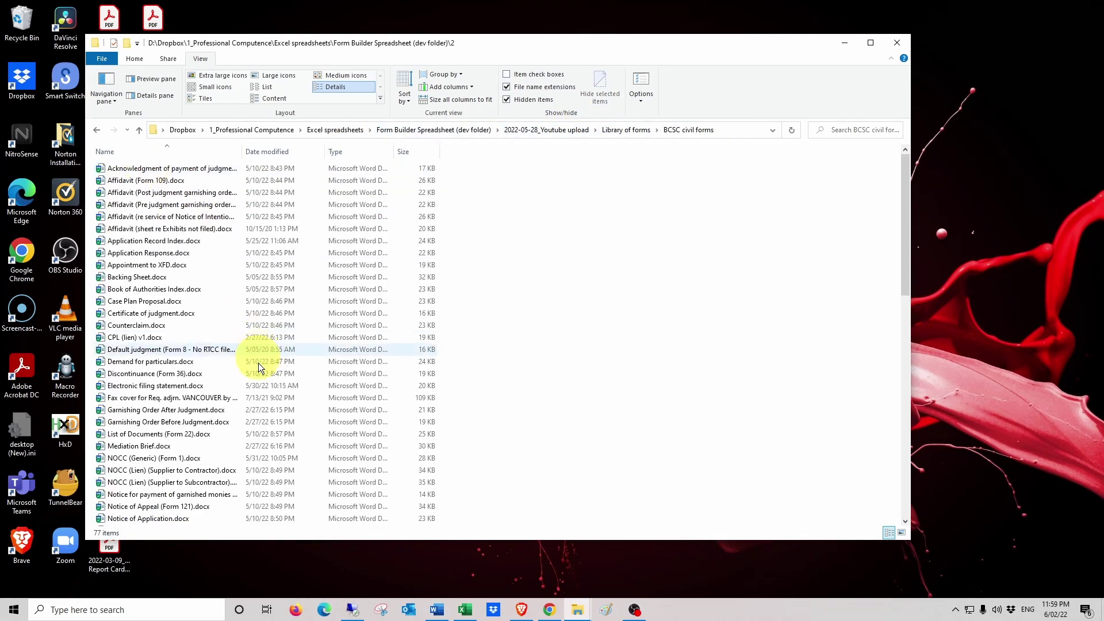
click(188, 459)
double_click(188, 459)
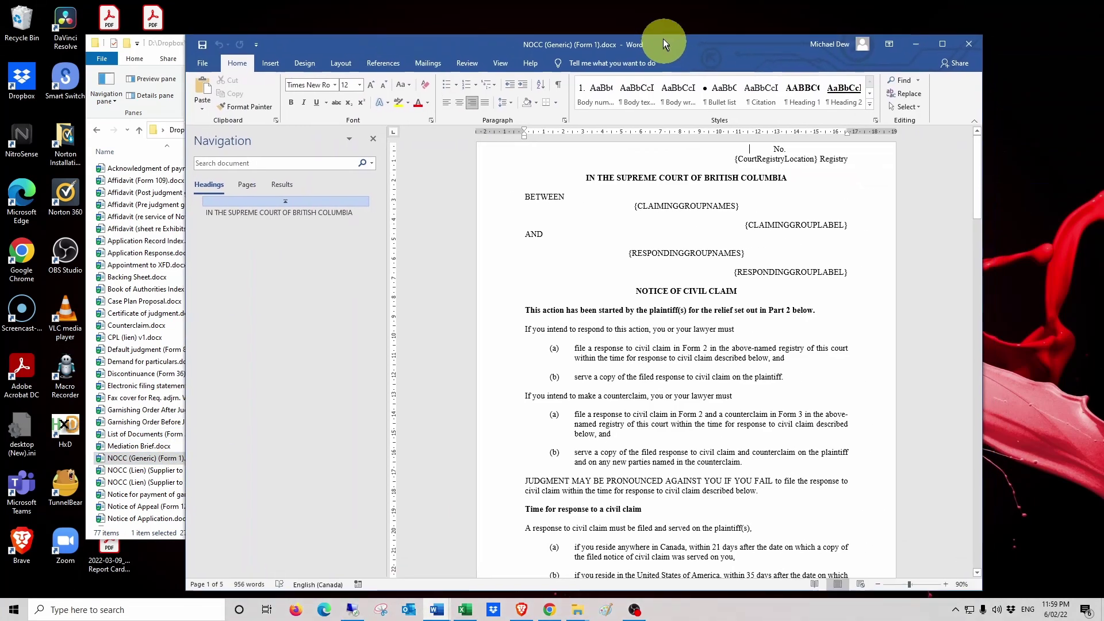
drag(664, 43, 658, 33)
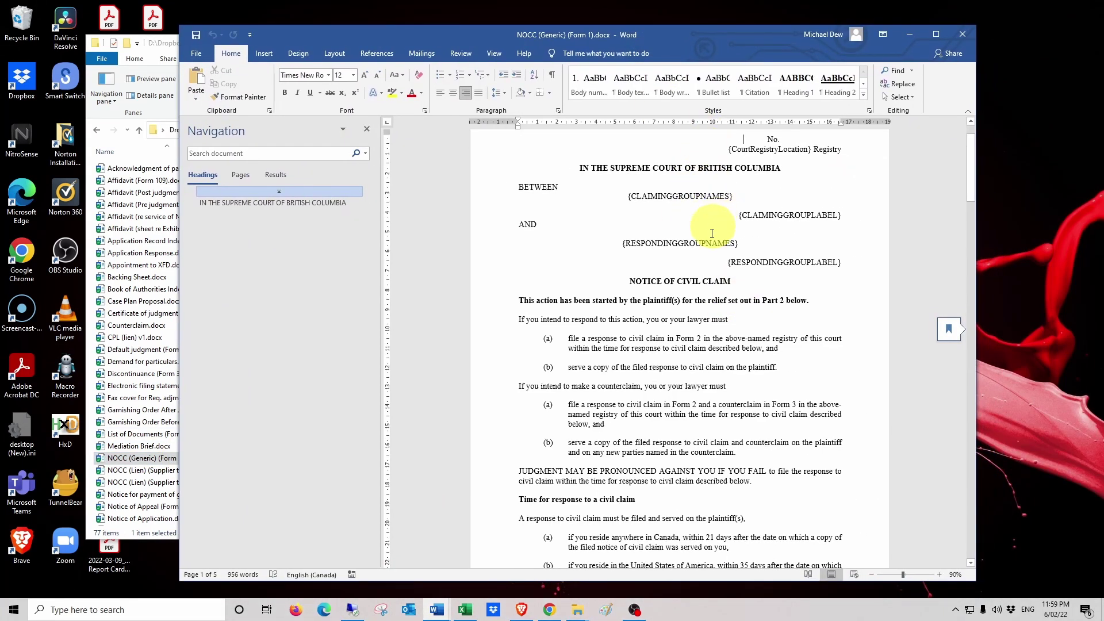
Step: Examine the field codes in the notice of civil claim, from the party names to the plaintiff's address for service and signature block
scroll(679, 242, up, 2)
drag(616, 240, 771, 316)
scroll(746, 343, down, 2)
scroll(746, 344, down, 20)
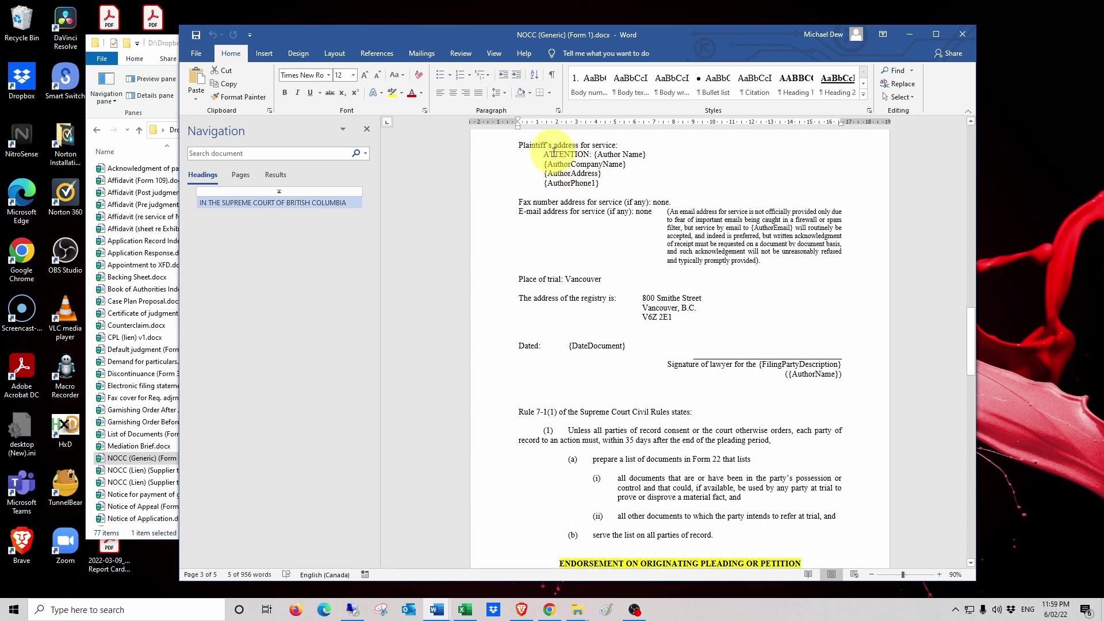
click(633, 154)
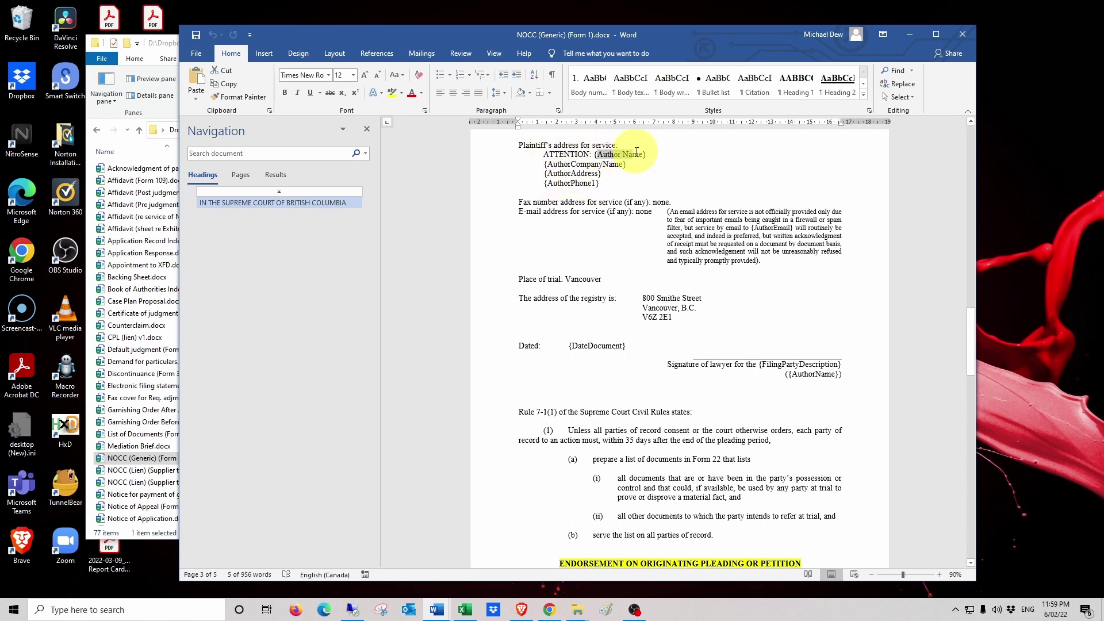
click(565, 182)
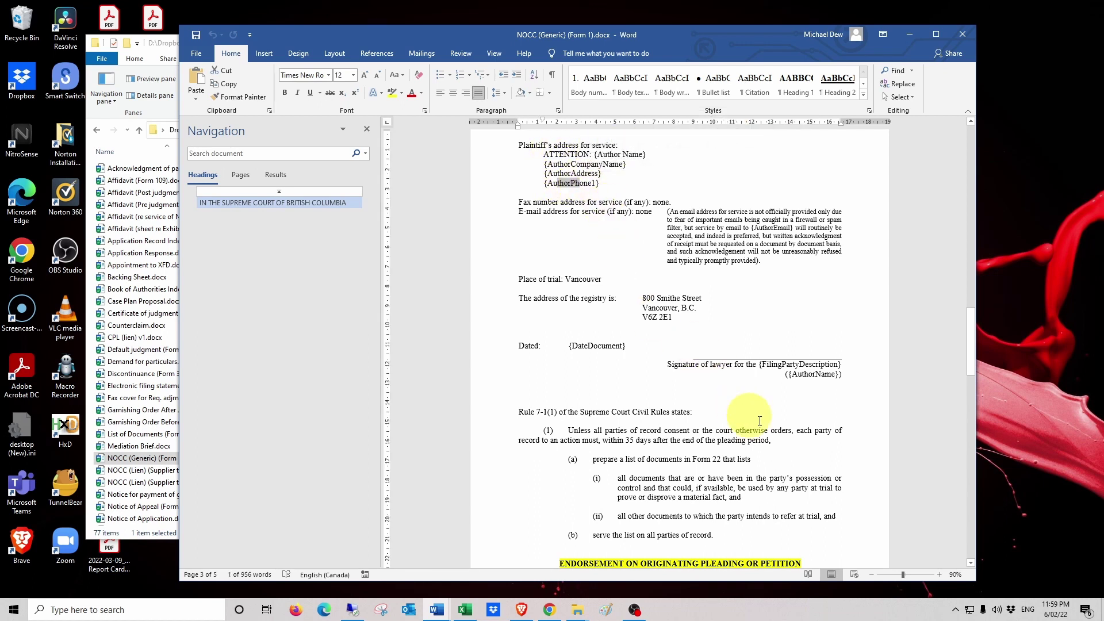
click(795, 372)
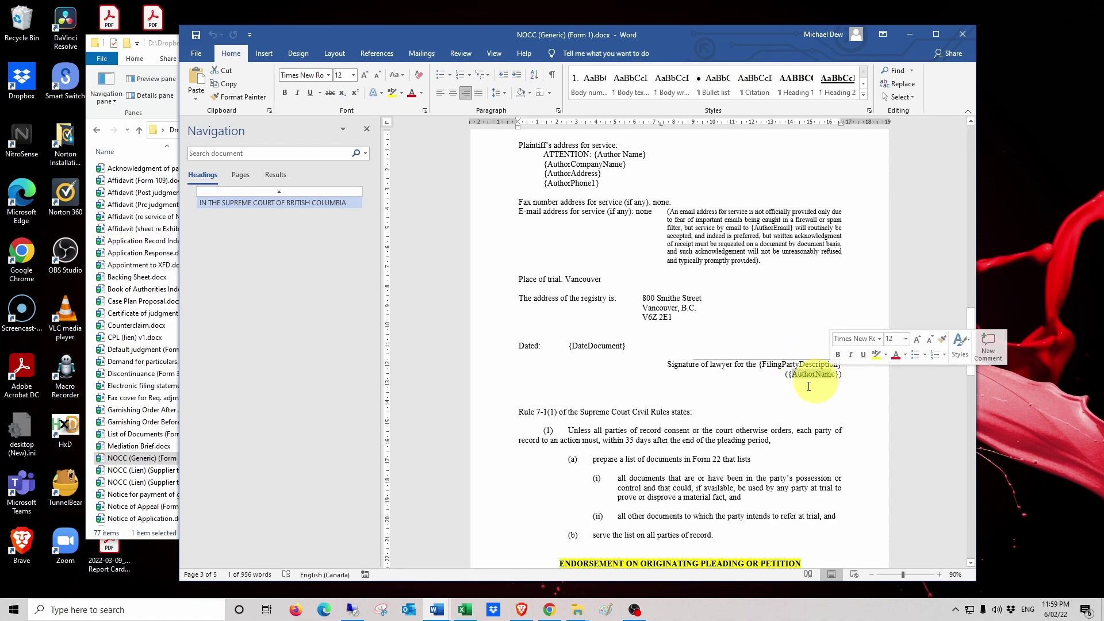
scroll(742, 399, down, 8)
scroll(737, 397, down, 20)
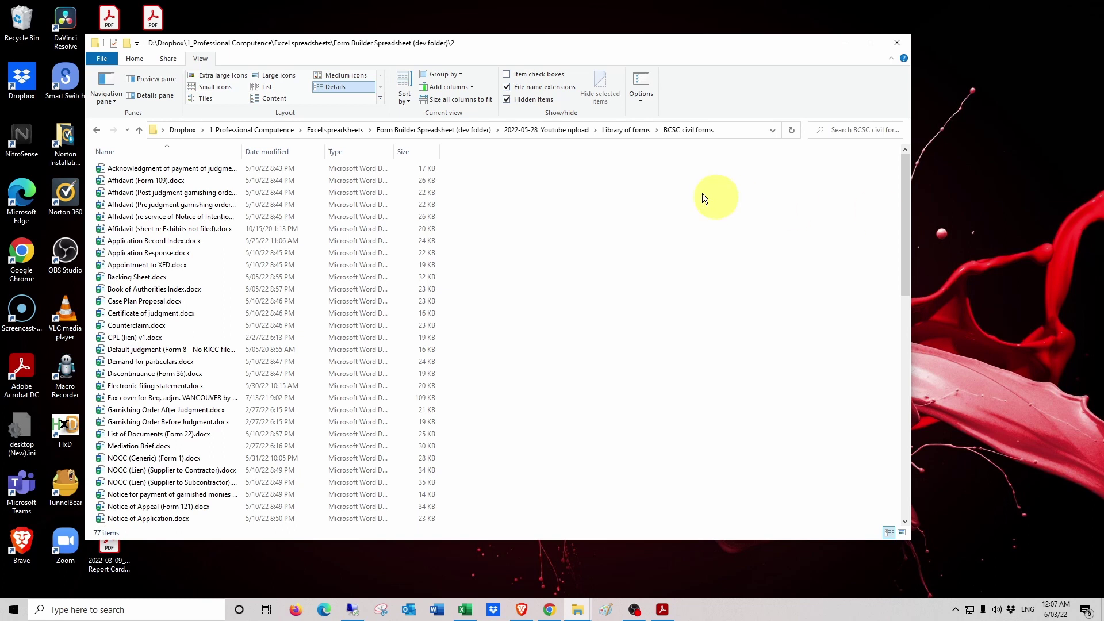
Step: Return to the Library of forms folder and copy its full path
click(623, 131)
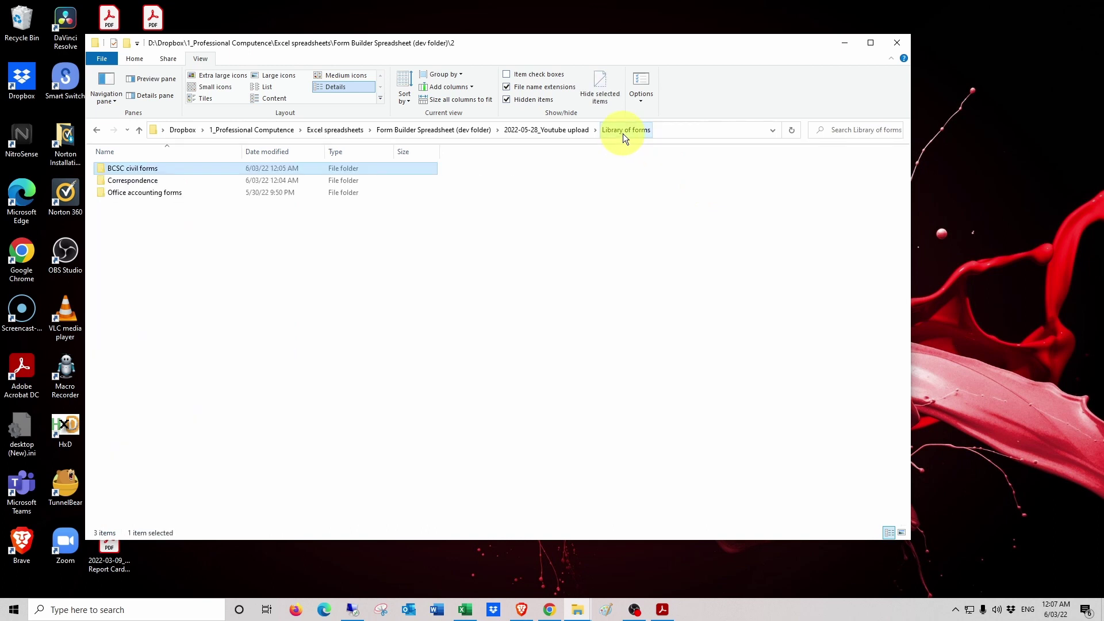
click(689, 128)
key(ctrl+c)
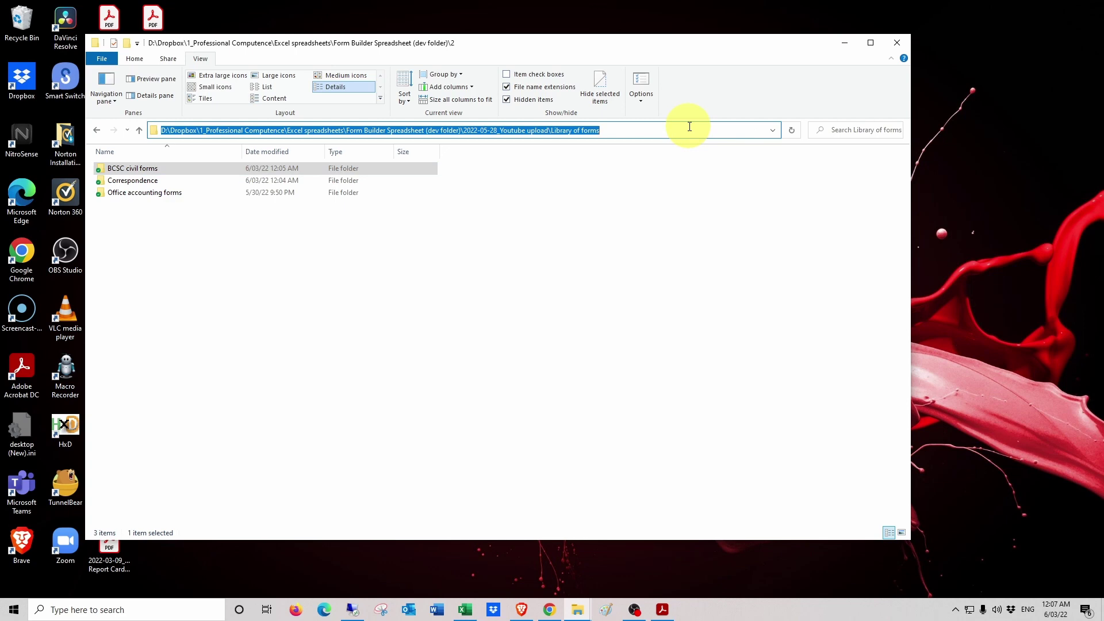
Step: Switch to the Excel workbook and paste the Library of forms path into cell B3 of the Inputs sheet as the first parent folder
click(465, 609)
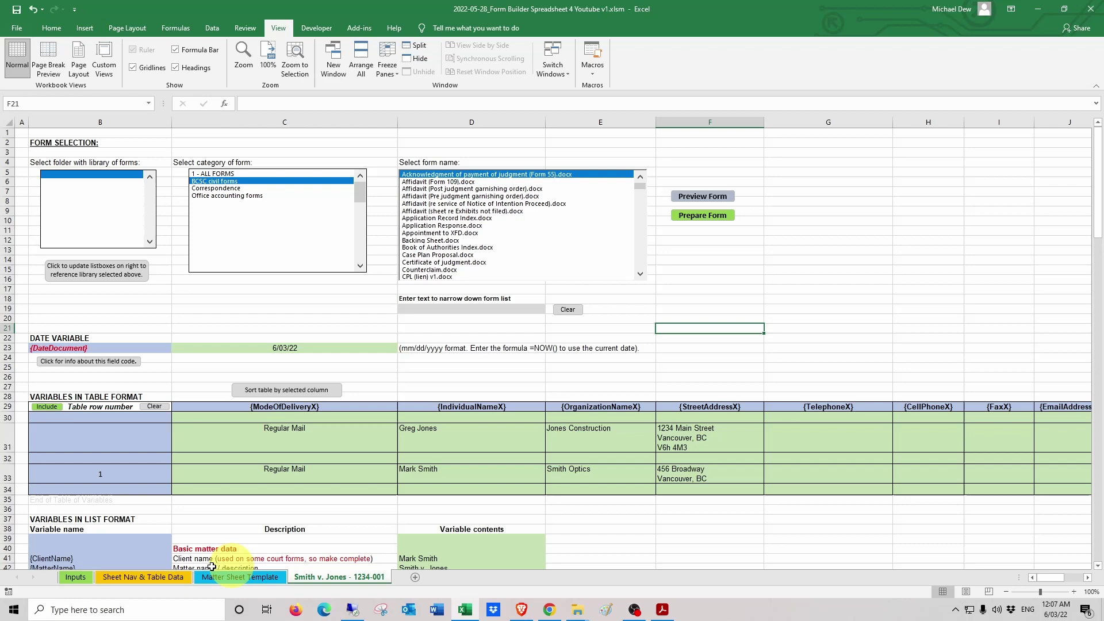
click(75, 577)
click(107, 168)
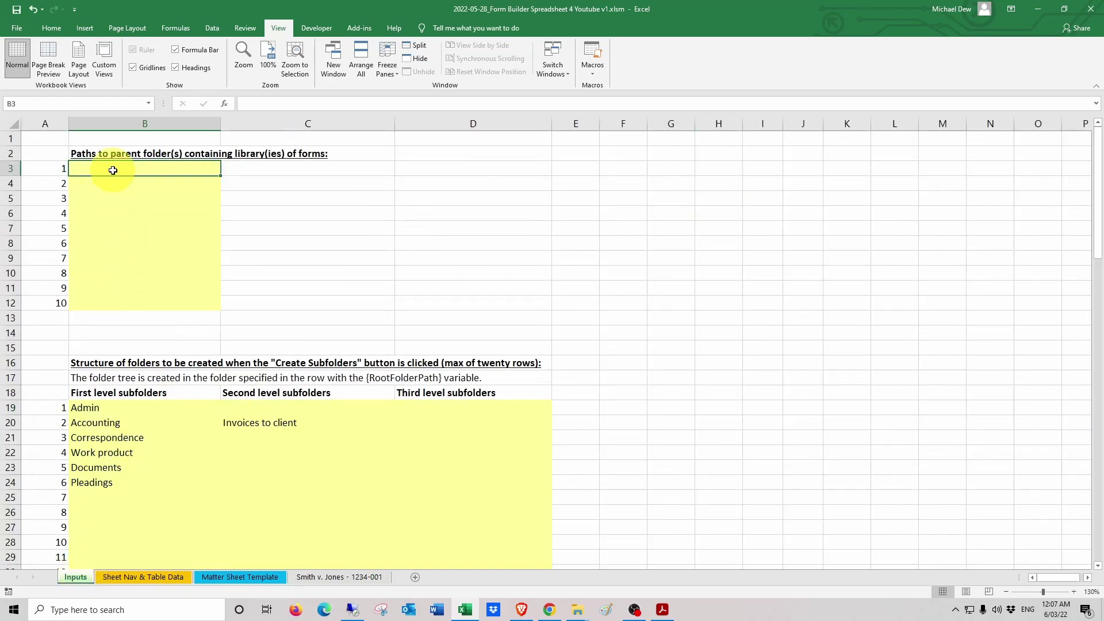
double_click(113, 170)
key(ctrl+v)
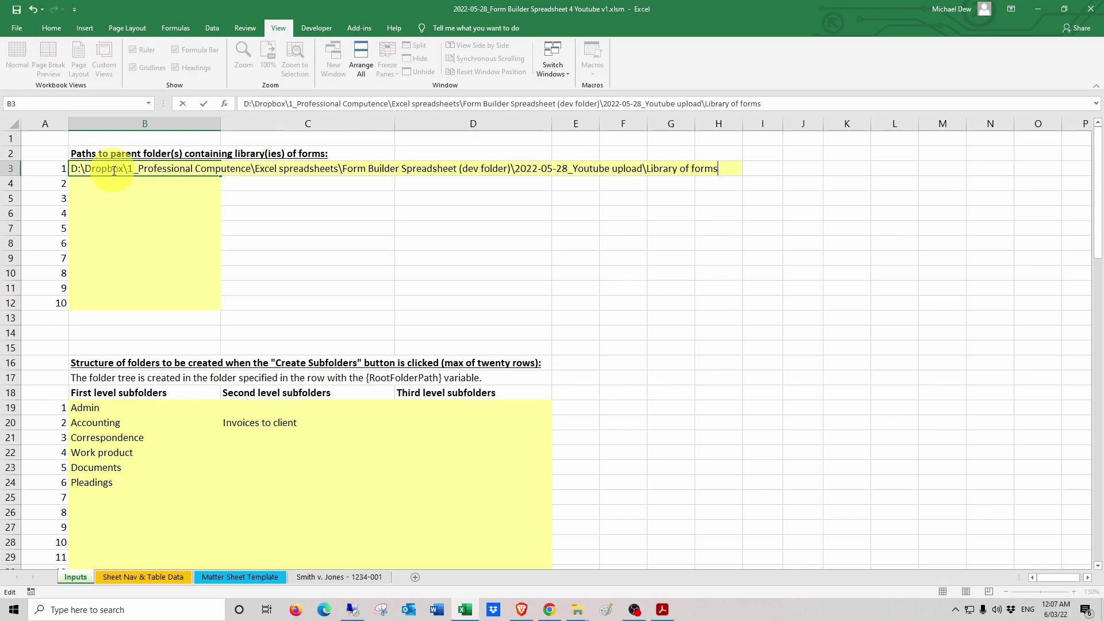
key(Return)
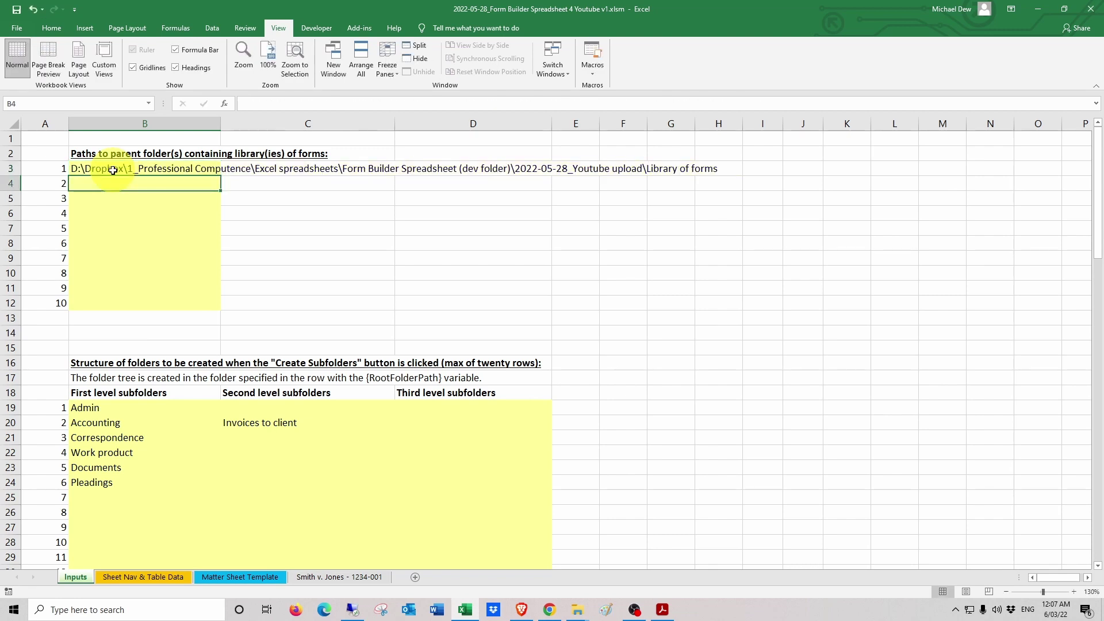
Step: On the client matter sheet, examine the {DateDocument} variable with its date cell and the {RootFolderPath} variable name
click(326, 578)
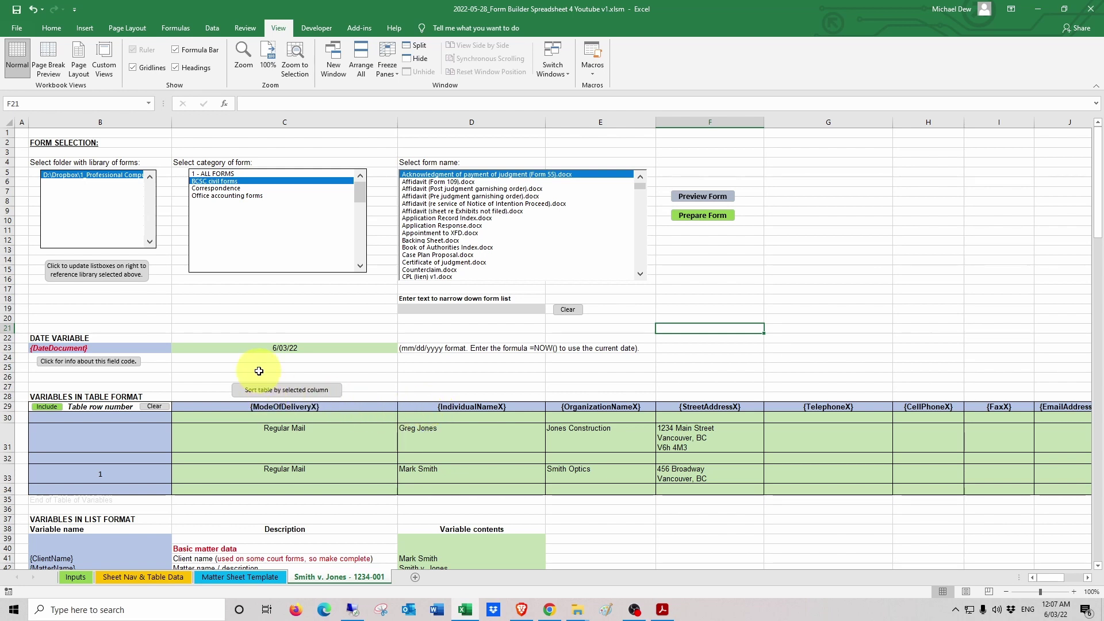
key(Home)
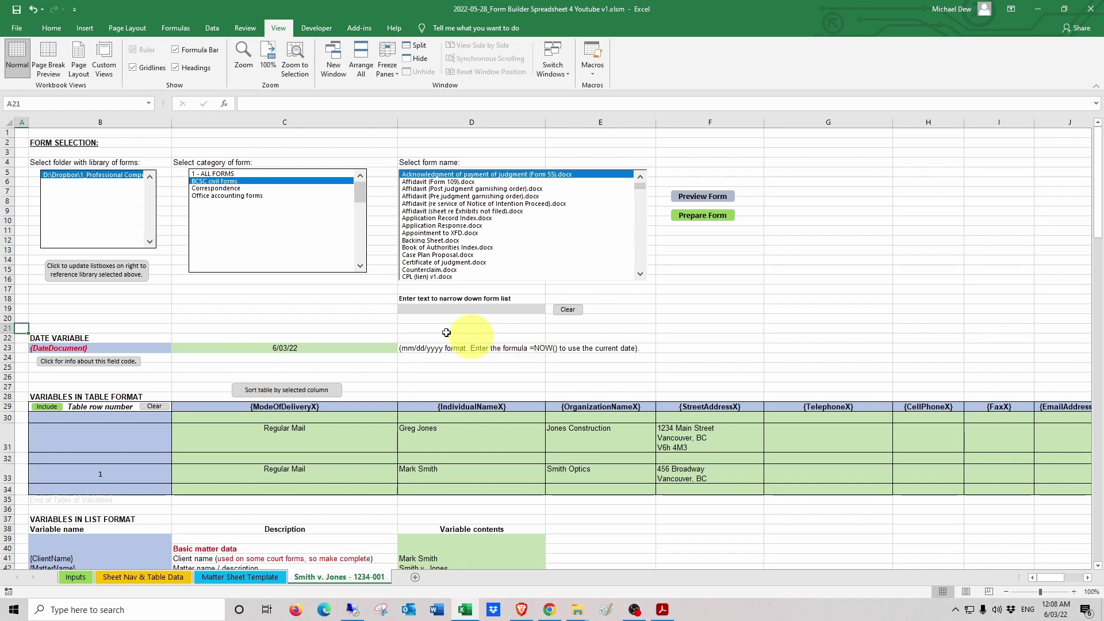
click(79, 352)
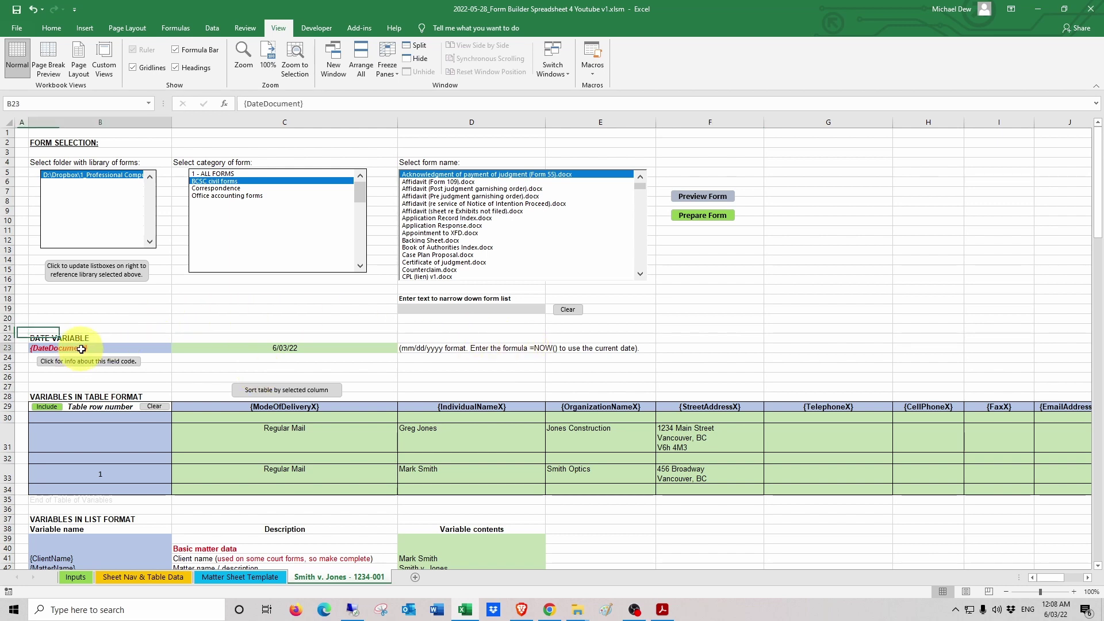
click(298, 350)
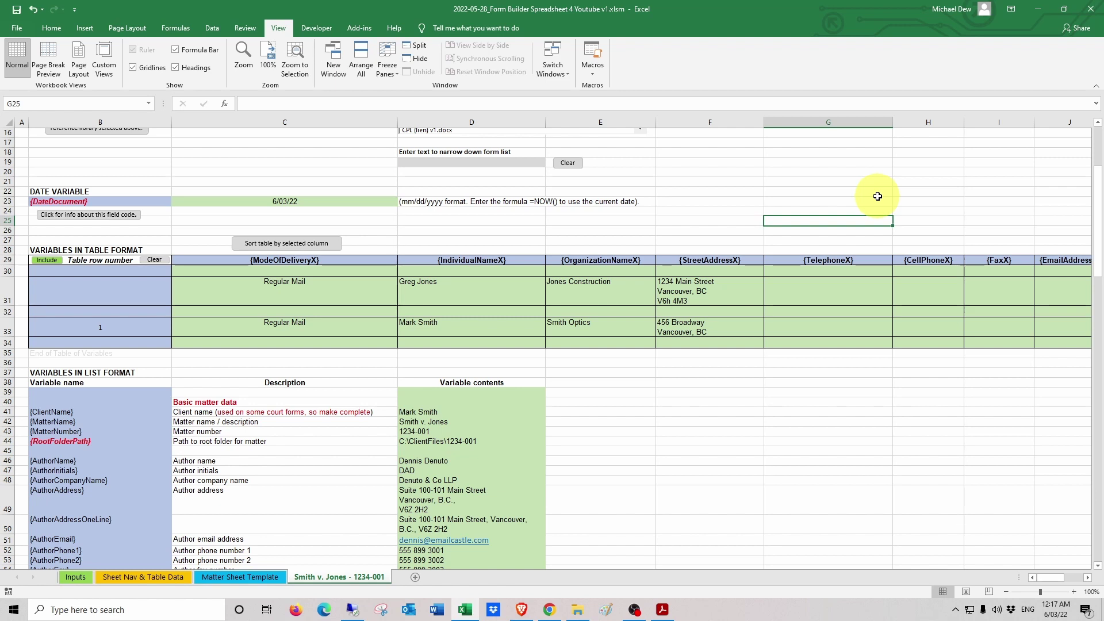
click(95, 203)
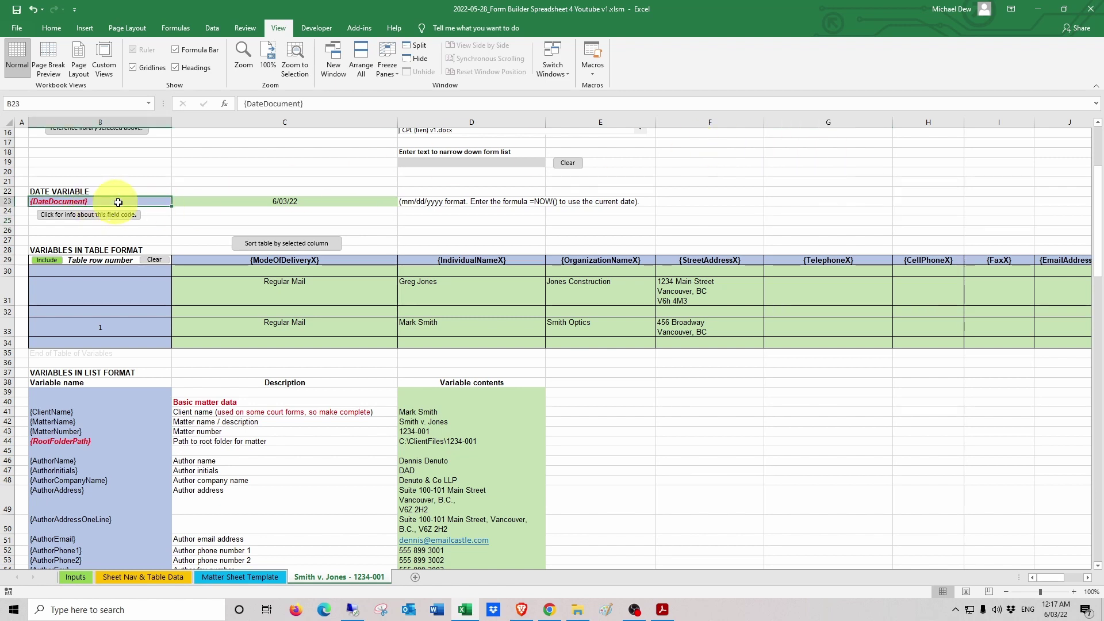
click(263, 198)
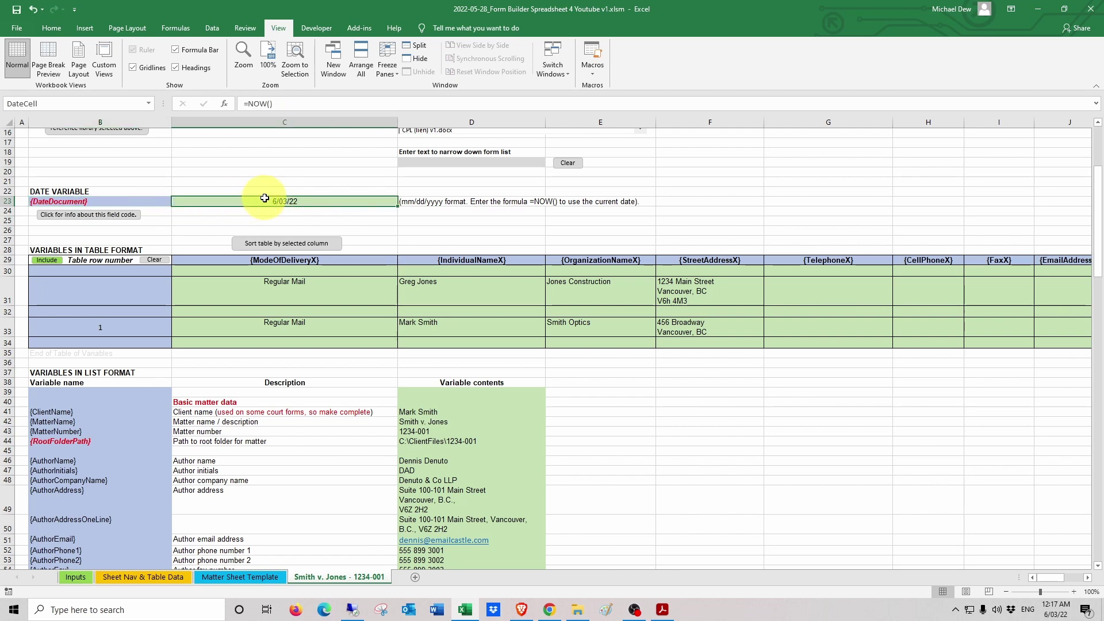
click(67, 200)
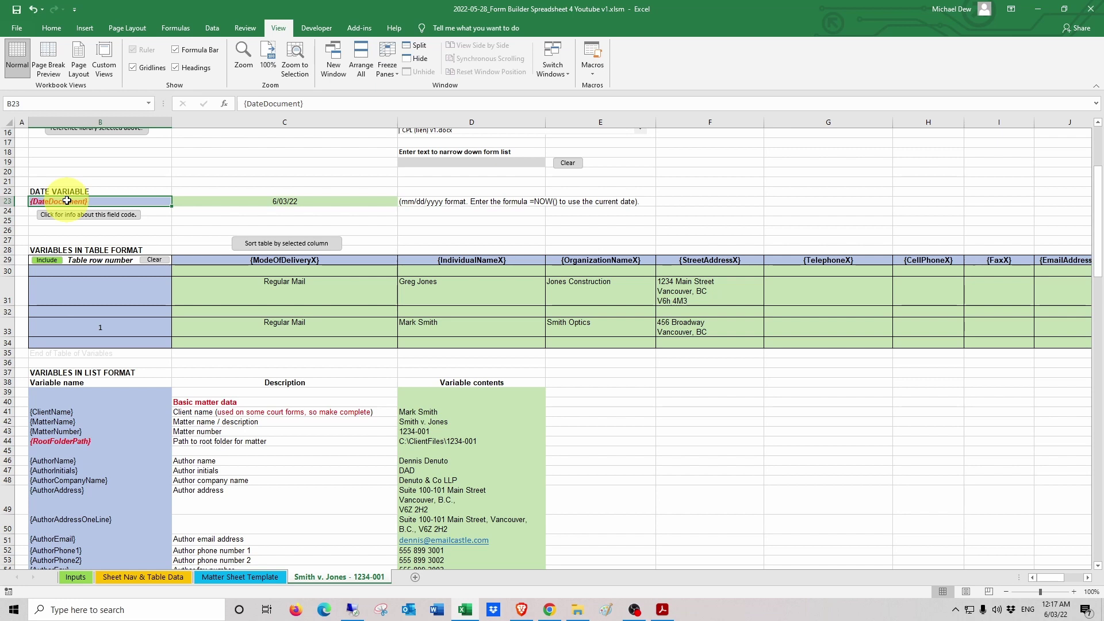
click(87, 201)
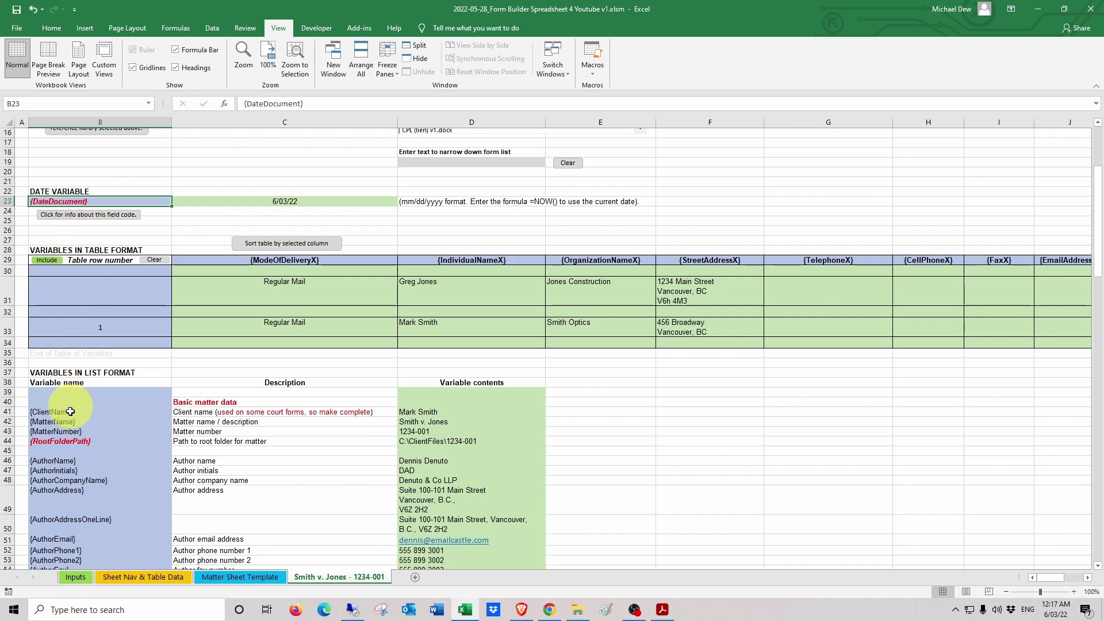
click(68, 441)
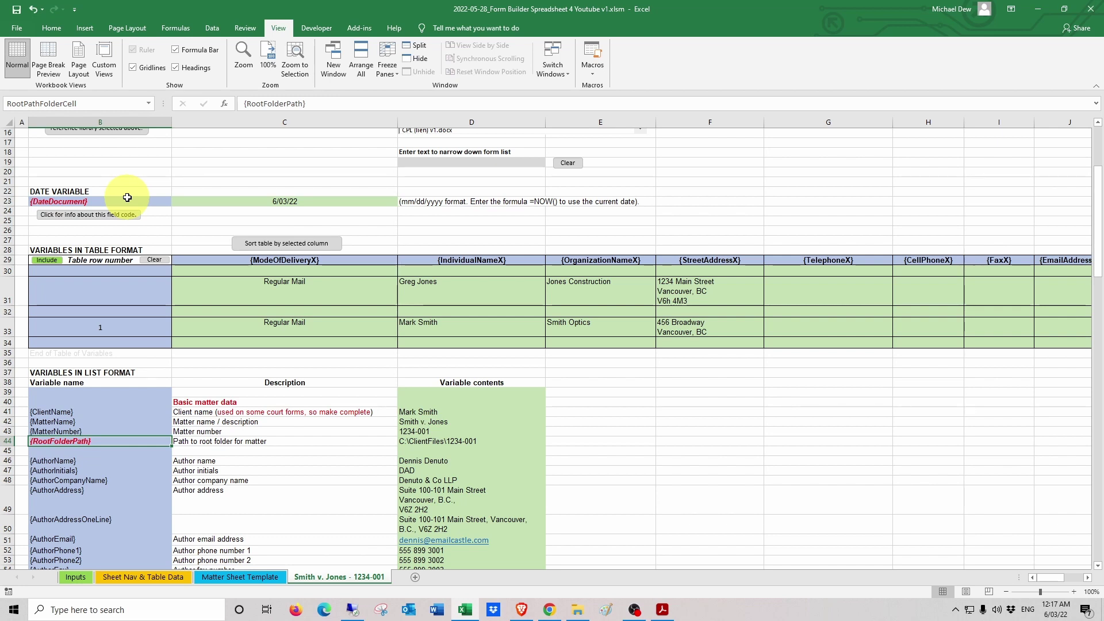
click(79, 204)
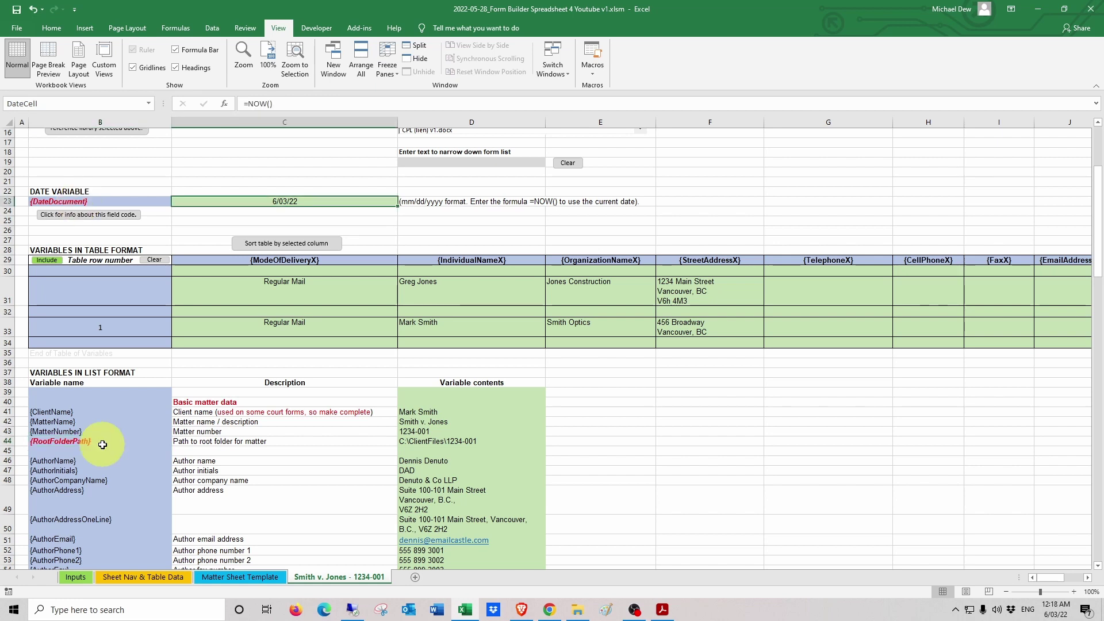
click(58, 443)
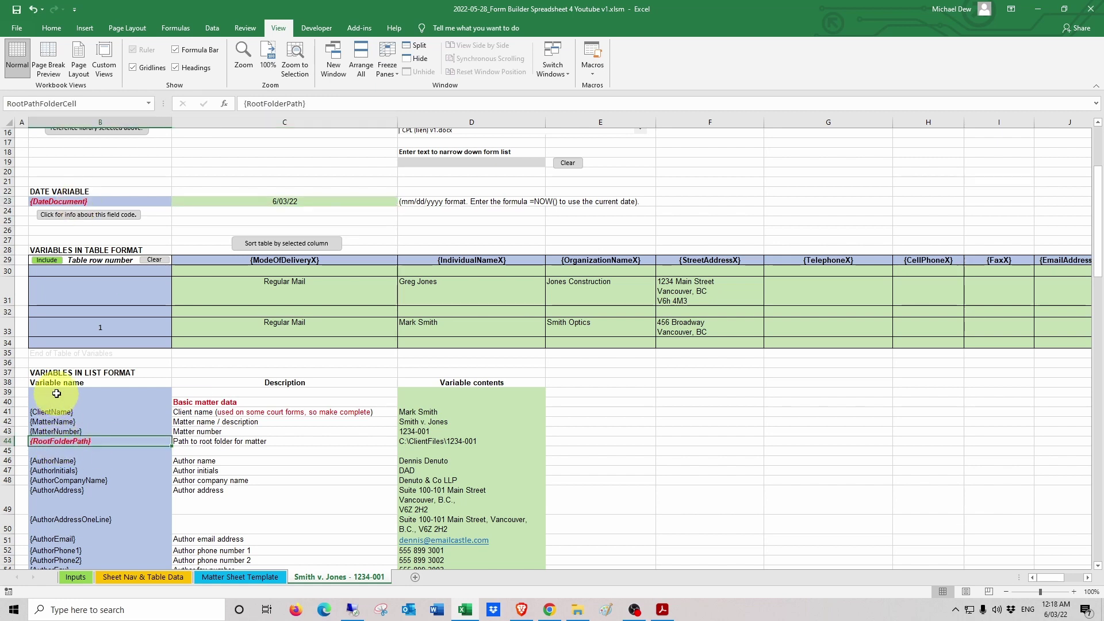
Step: Examine the variables in list format, including the root folder path formula in D44 and the basic matter data rows
drag(56, 393, 425, 539)
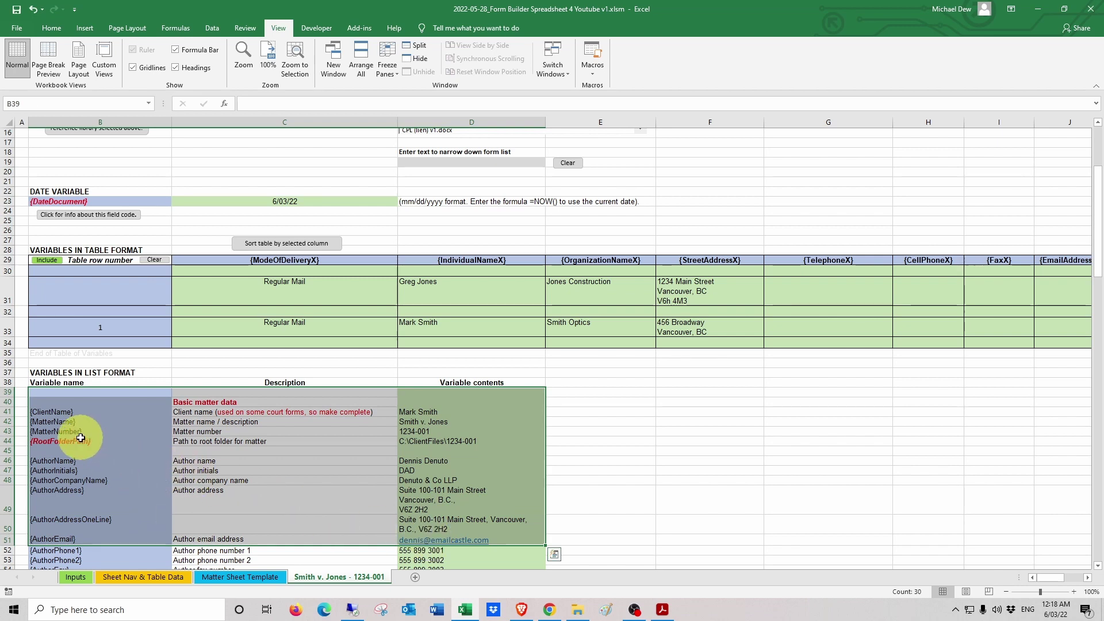
click(416, 442)
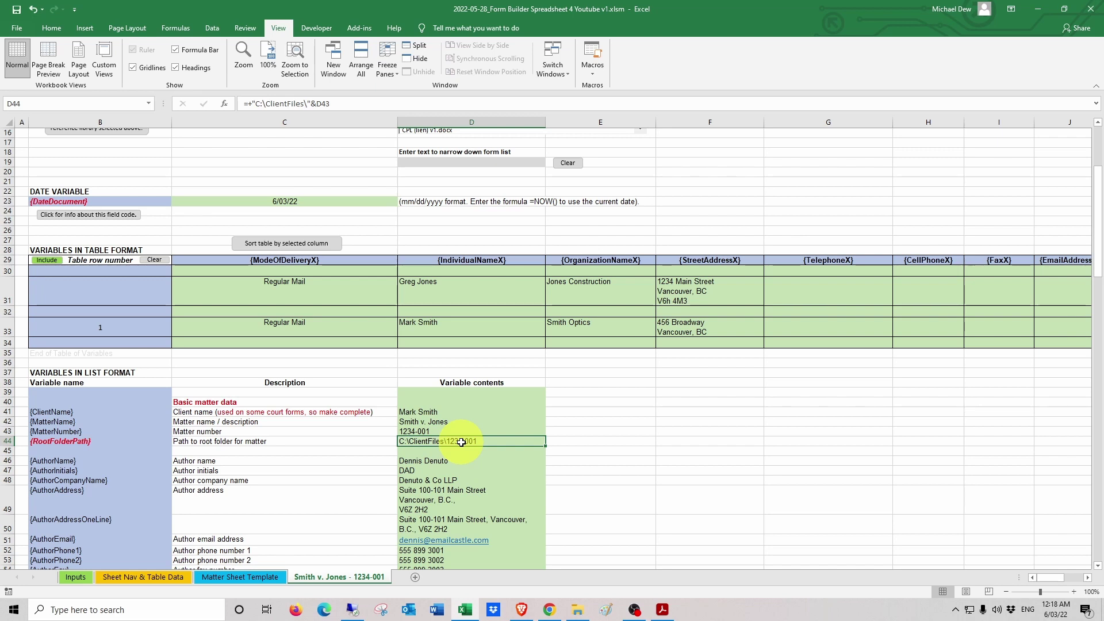
drag(59, 394, 443, 568)
scroll(403, 517, down, 2)
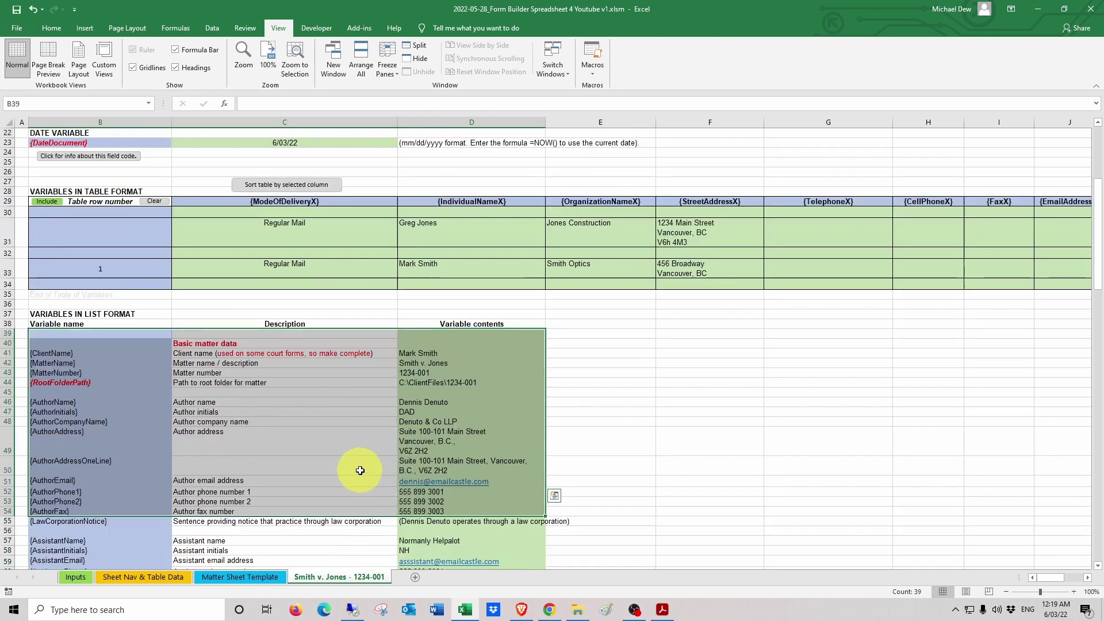
scroll(360, 470, down, 4)
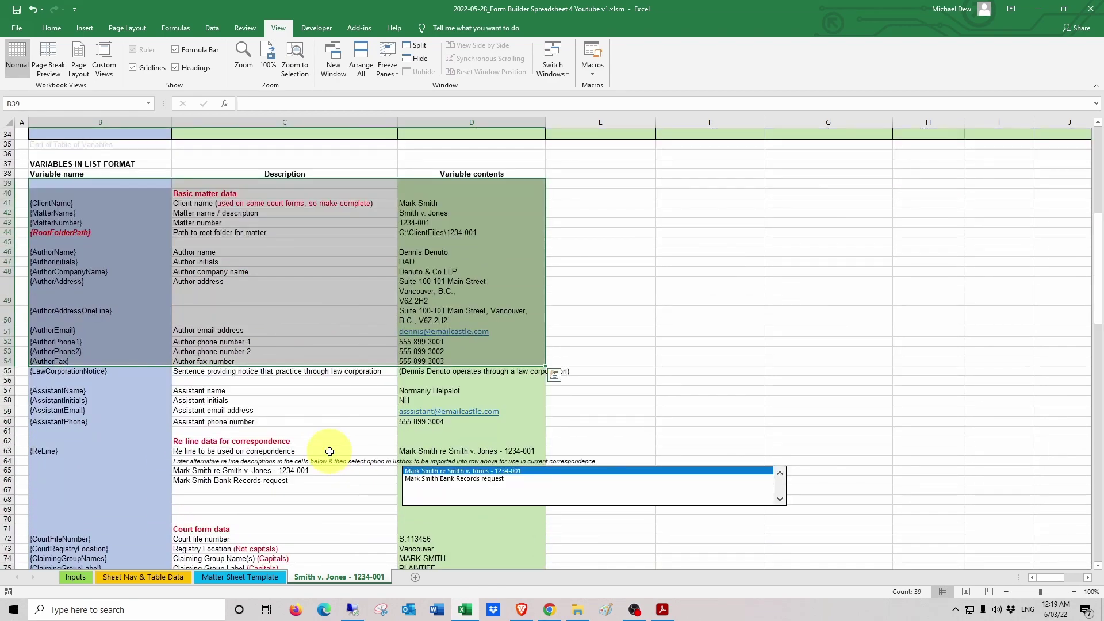
Step: In the list of author variables, clear the contents of the {AuthorName} variable in cell D46
click(64, 271)
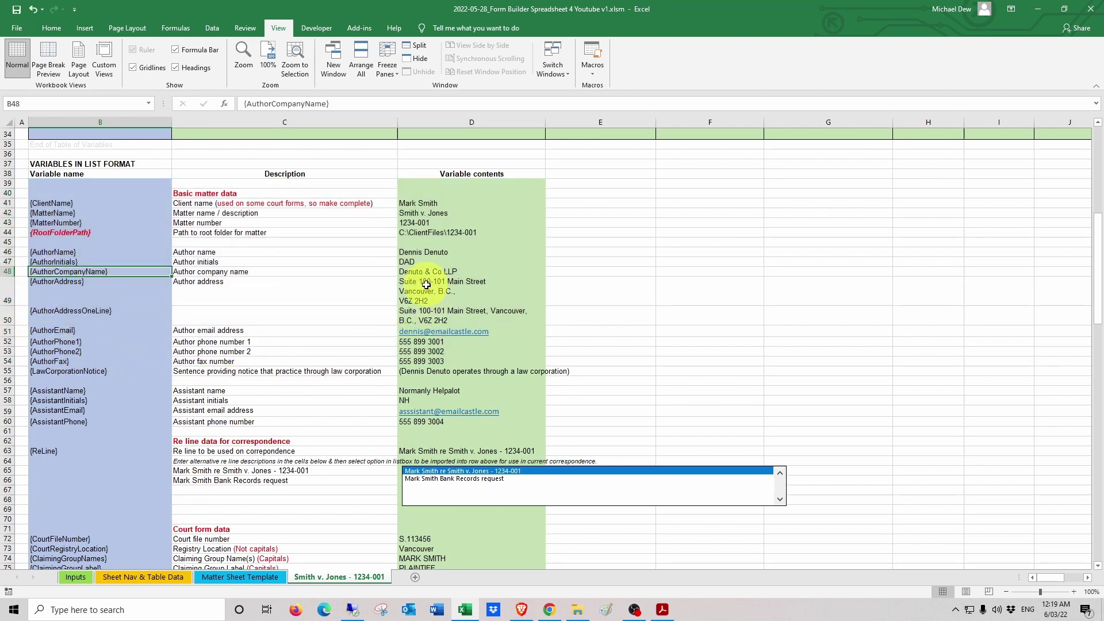
key(Right)
key(Right)
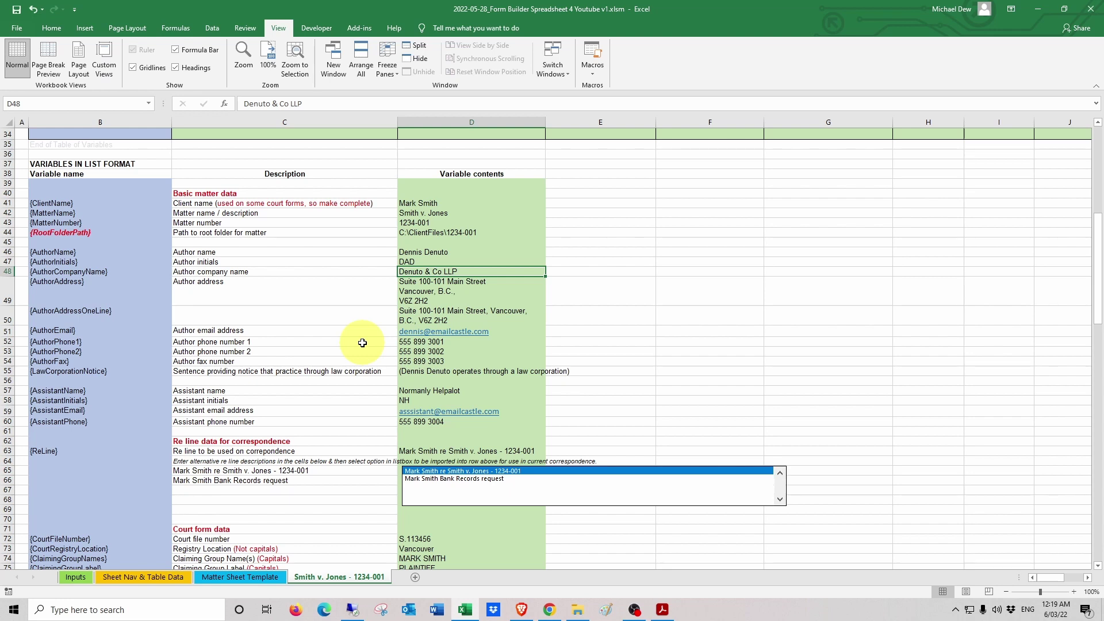
drag(69, 252, 72, 376)
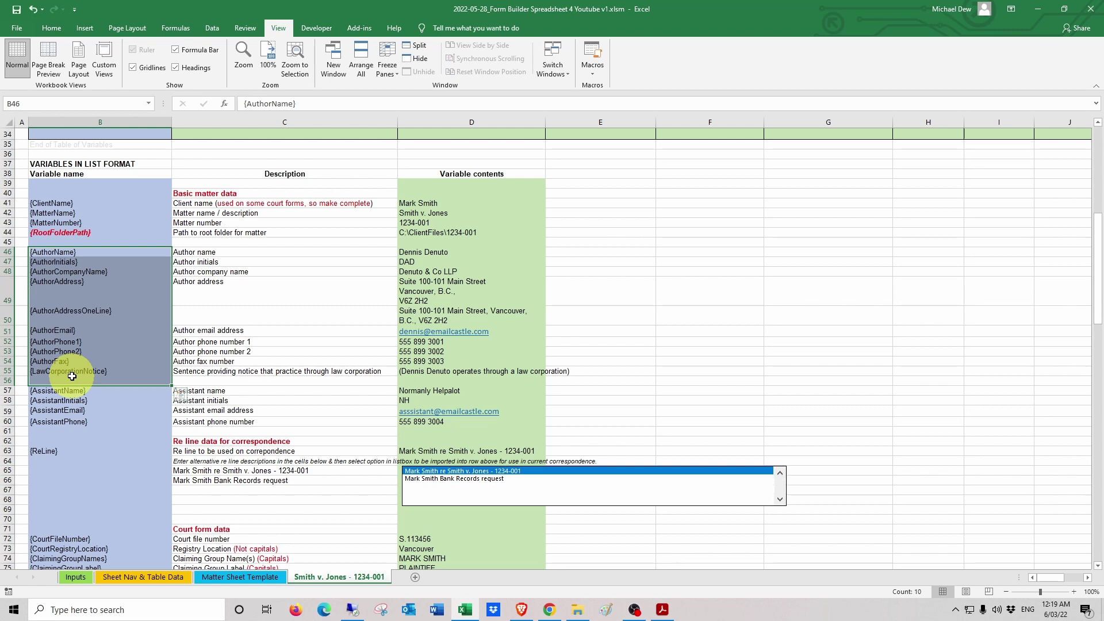
click(436, 254)
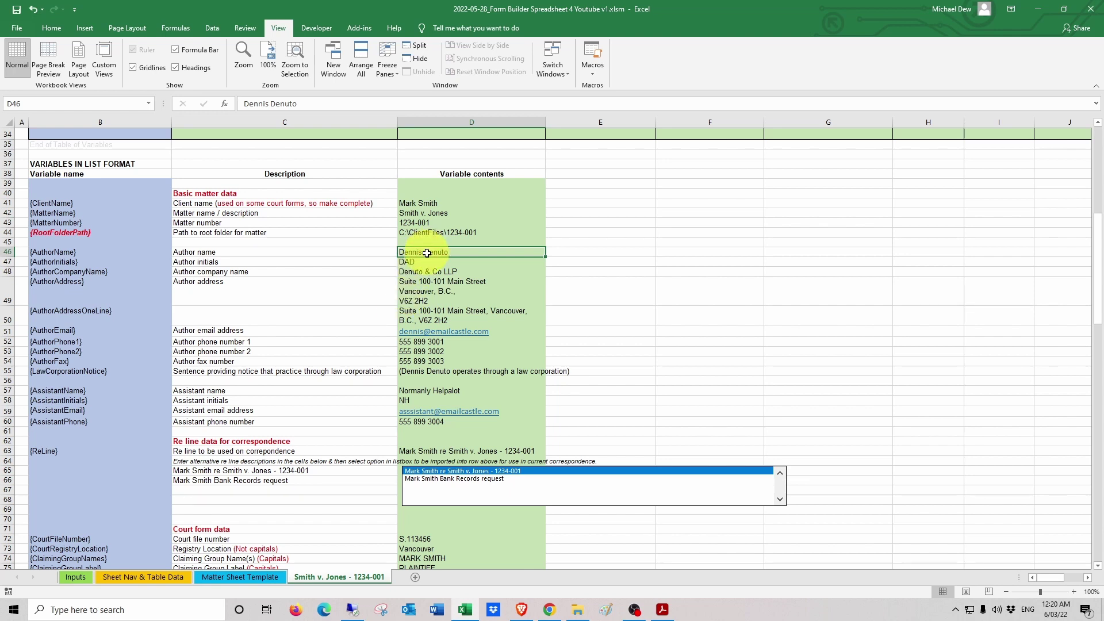
key(Delete)
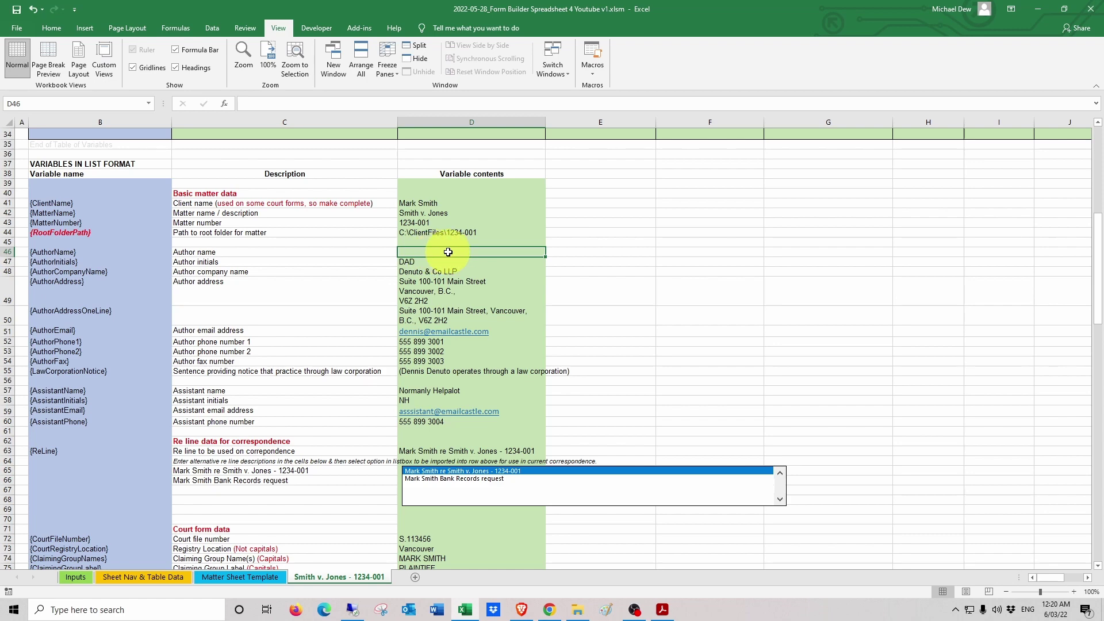
Step: Examine the remaining list variables, from court form data through accounting and credit card charges, down to the end-of-list marker in B141
click(99, 422)
scroll(98, 414, down, 6)
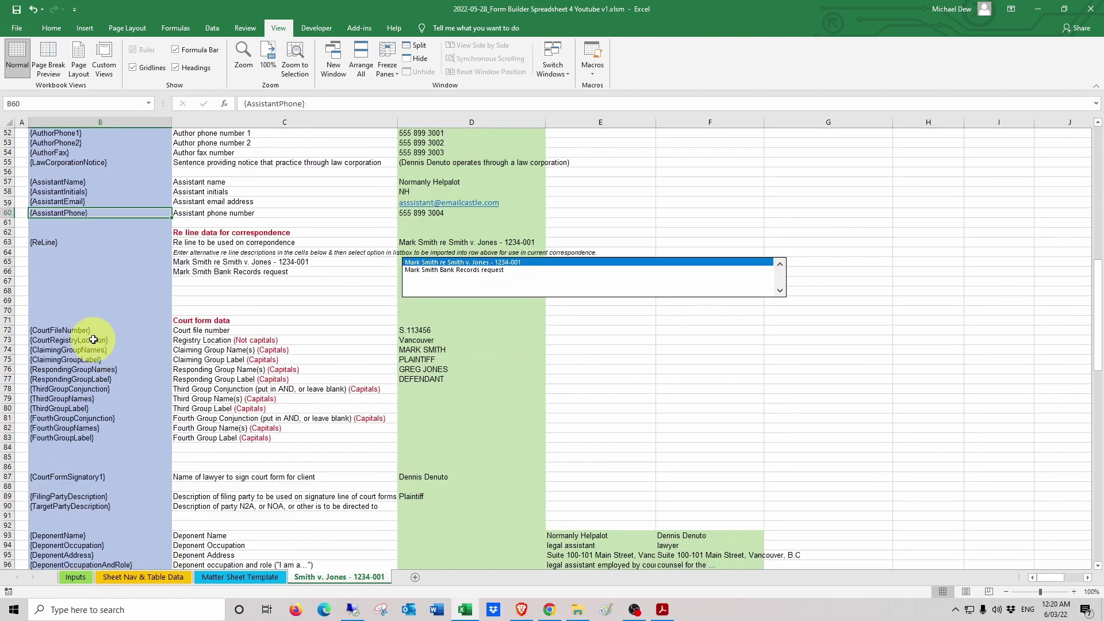
drag(91, 336, 81, 486)
scroll(82, 483, down, 11)
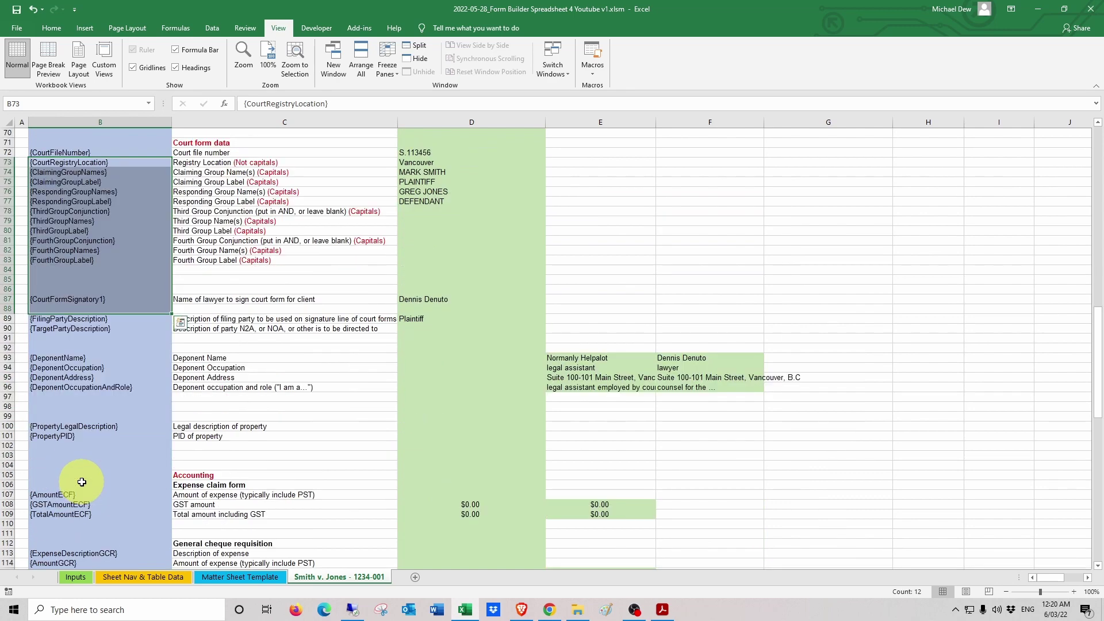
scroll(82, 482, down, 8)
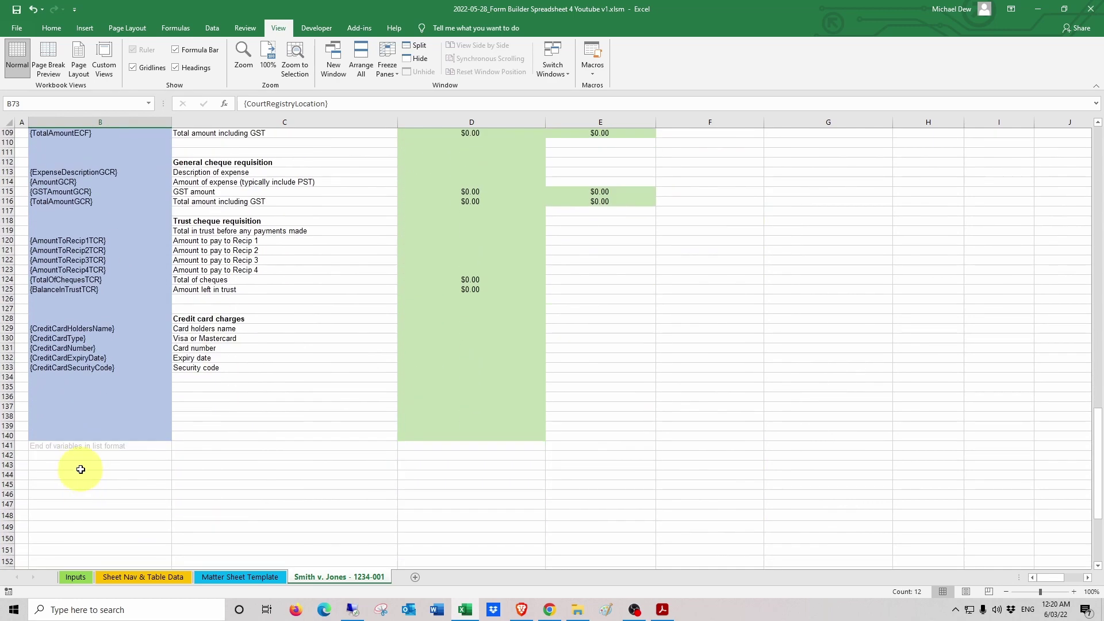
click(54, 448)
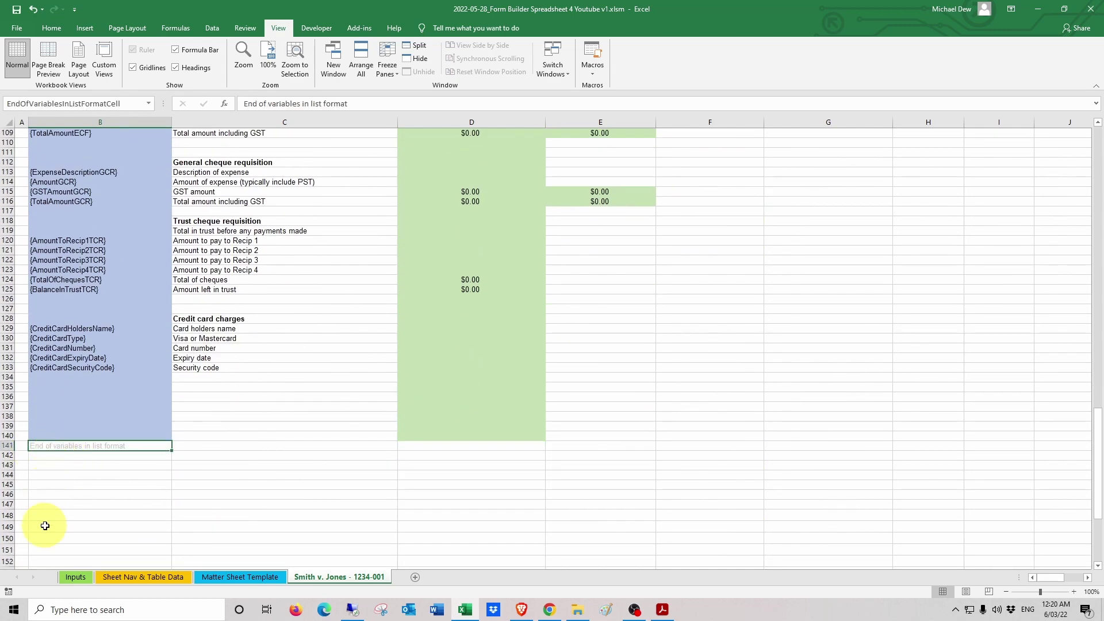
click(76, 408)
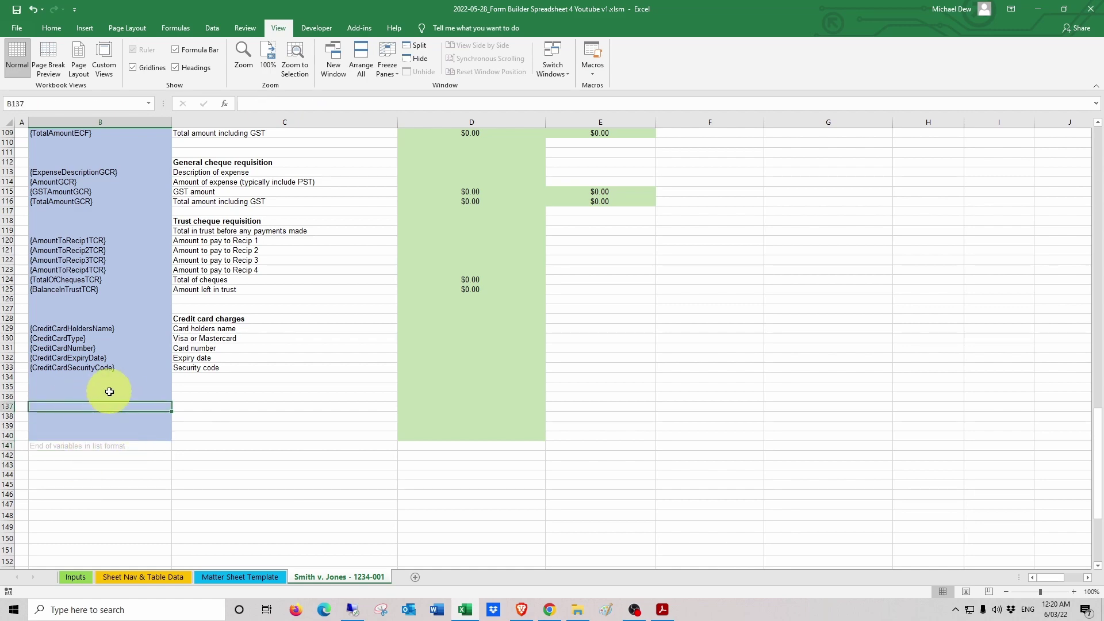
Step: Examine the variables in table format, including the {ModeOfDeliveryX} heading, the table row number cells and the recipient rows
scroll(780, 300, up, 20)
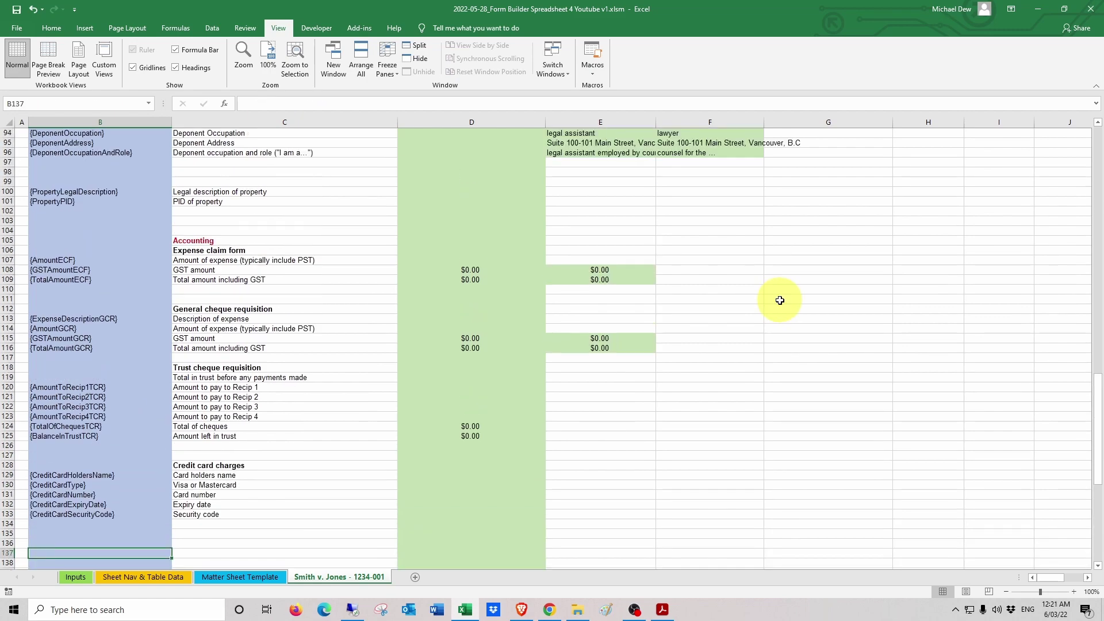
scroll(780, 300, up, 11)
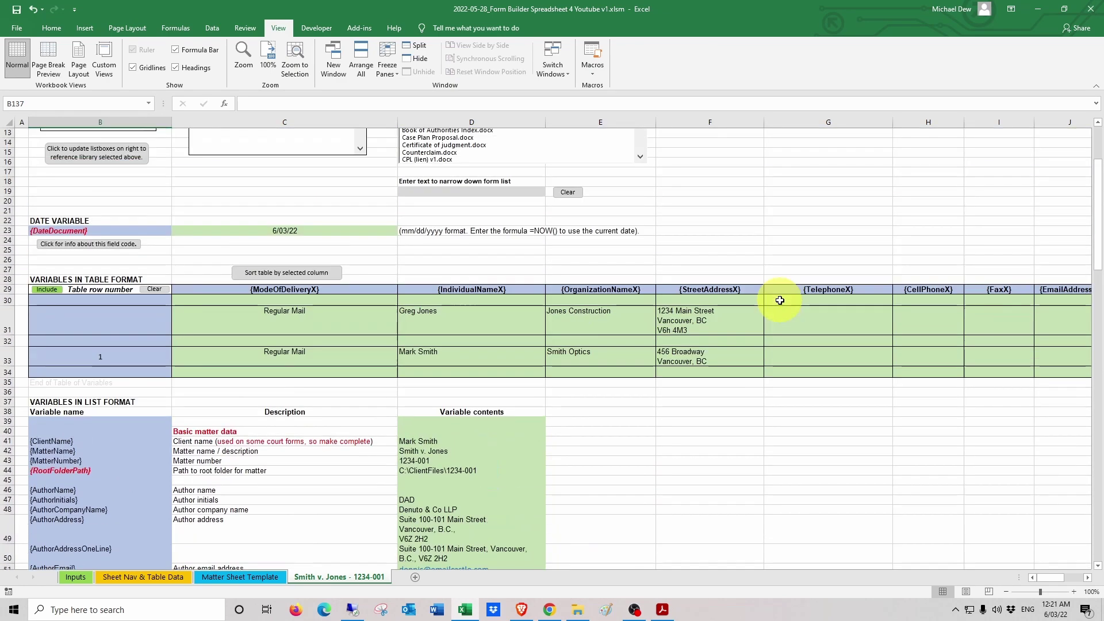
drag(150, 280, 601, 372)
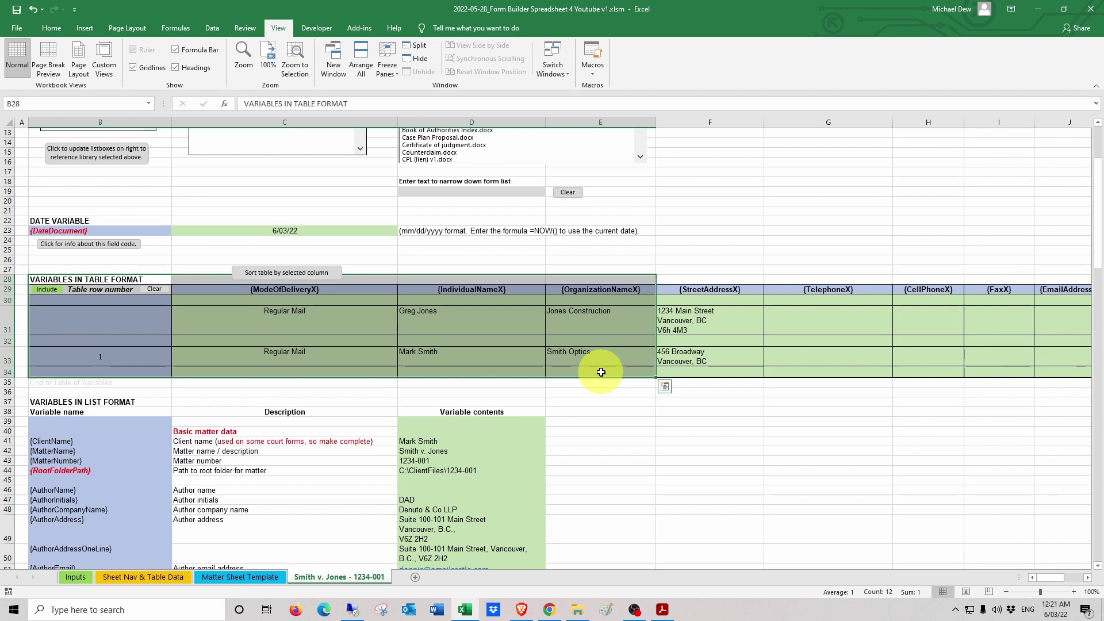
click(489, 325)
click(302, 289)
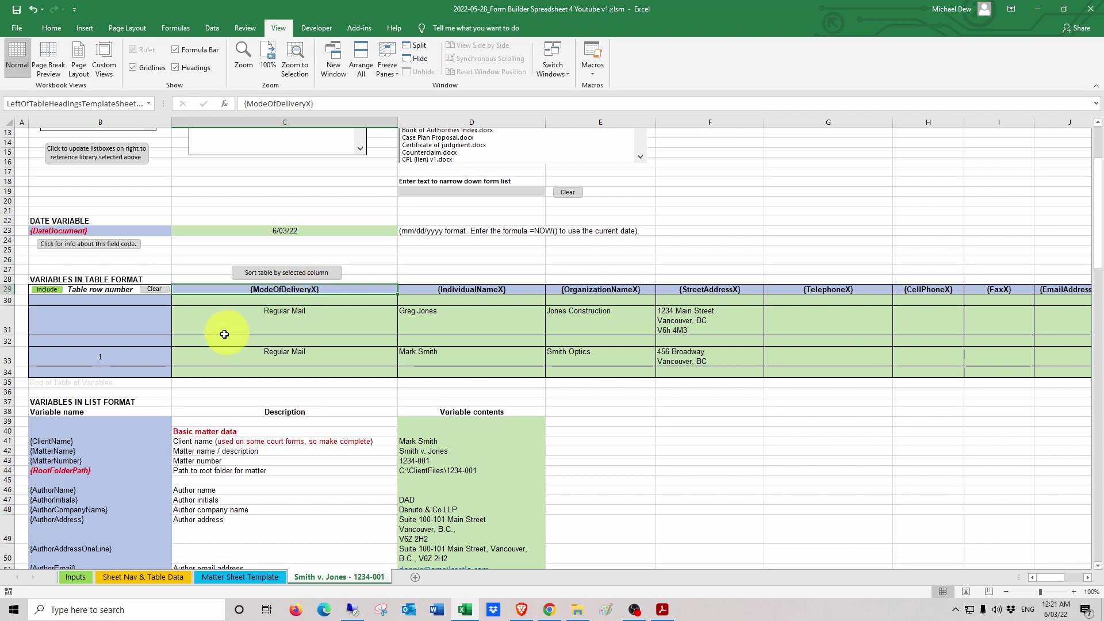
drag(117, 305, 109, 365)
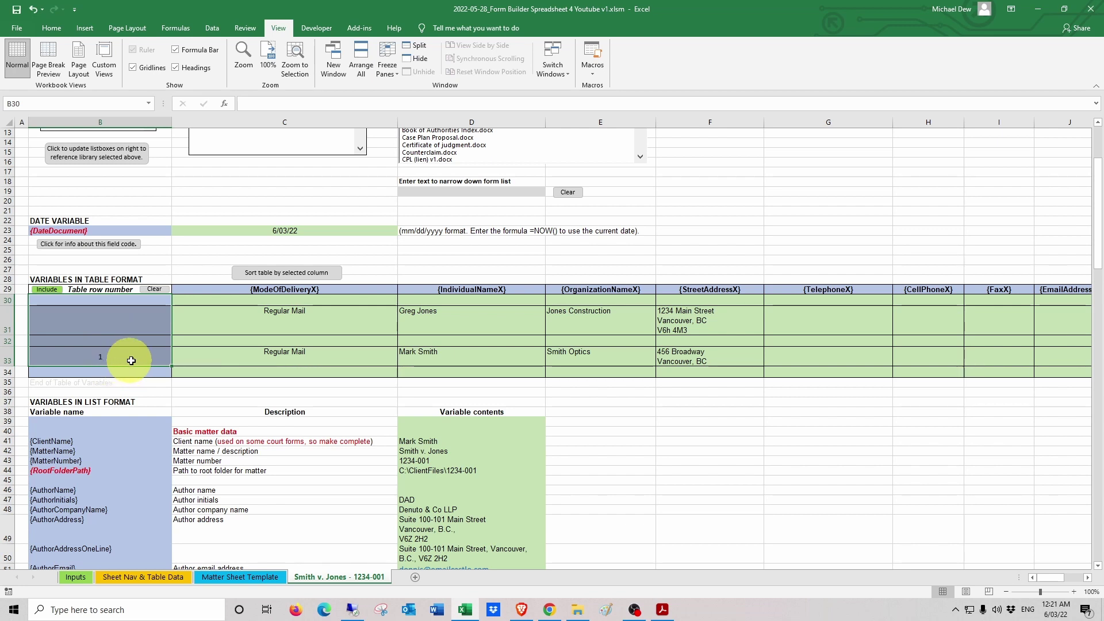
click(288, 292)
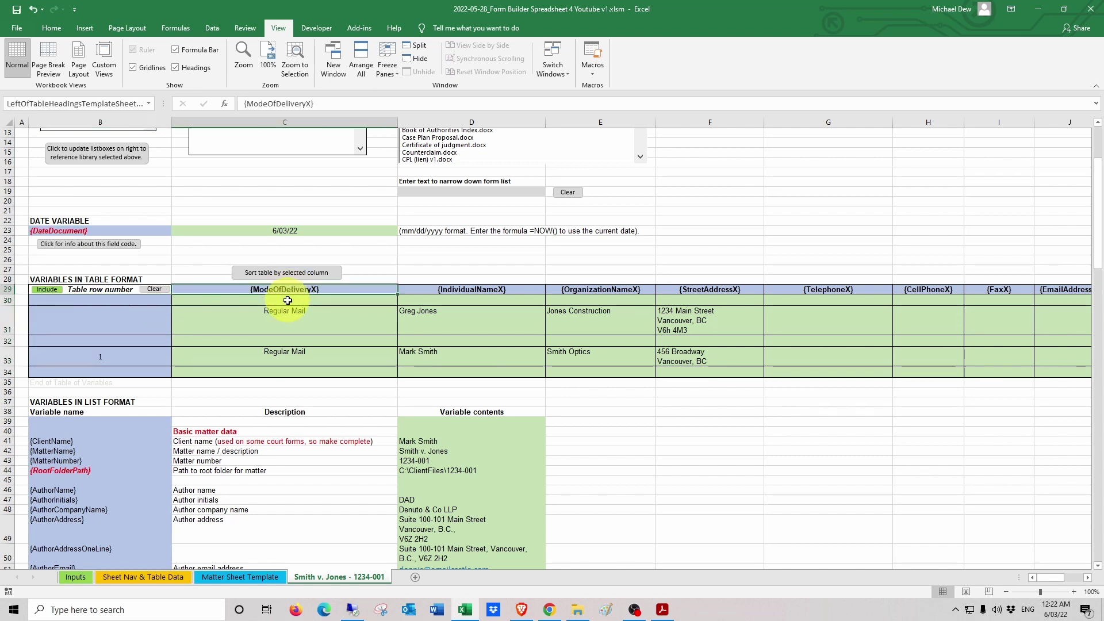
click(430, 352)
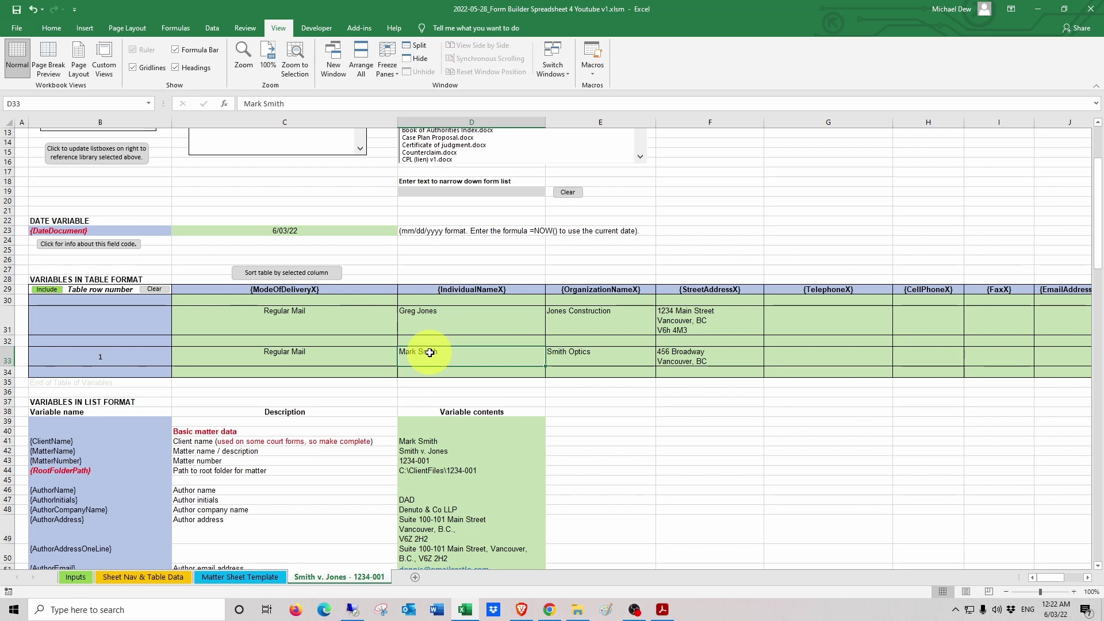
Step: Set the table row number of the Jones Construction recipient in B31 to 2
click(86, 326)
text(2)
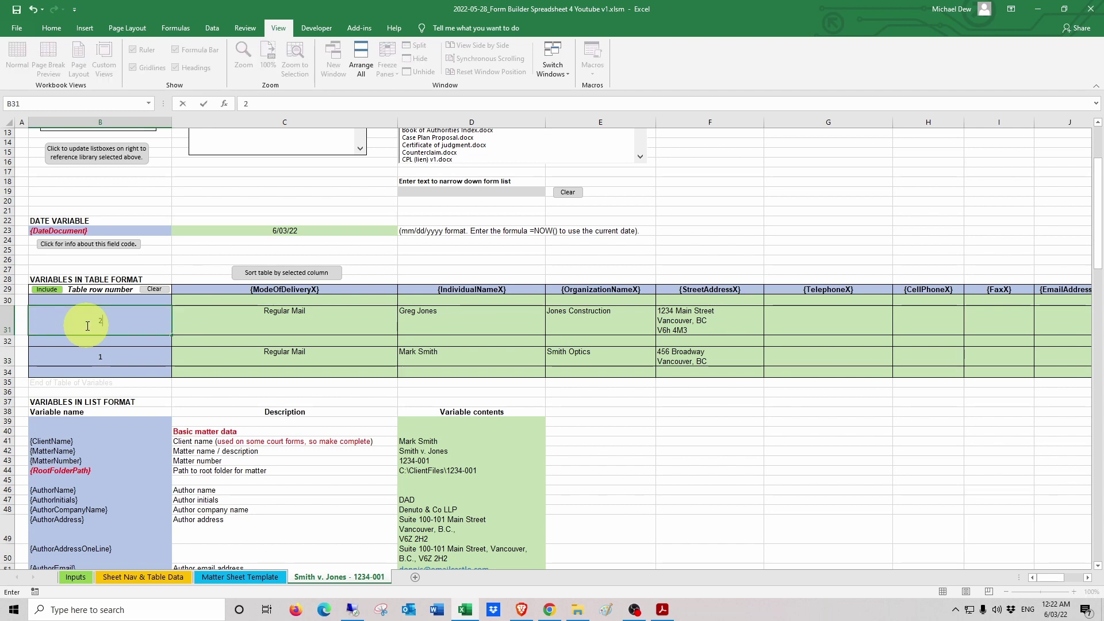
key(Return)
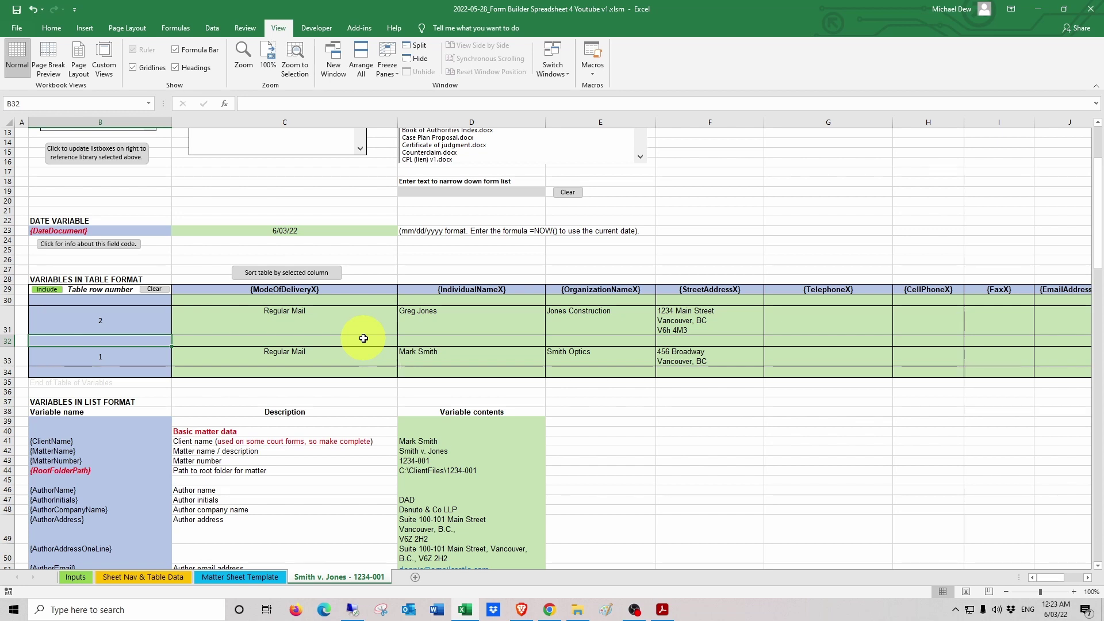
Step: Clear all table row numbers and set the Smith Optics recipient's row number in B33 to 1
click(155, 290)
click(113, 354)
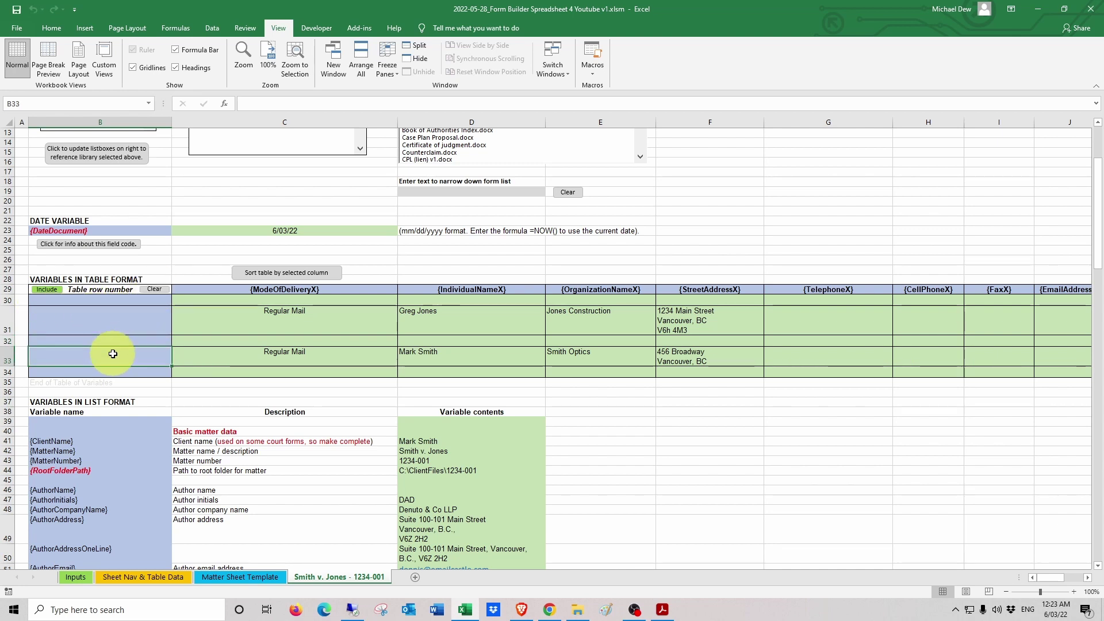
text(1)
key(Return)
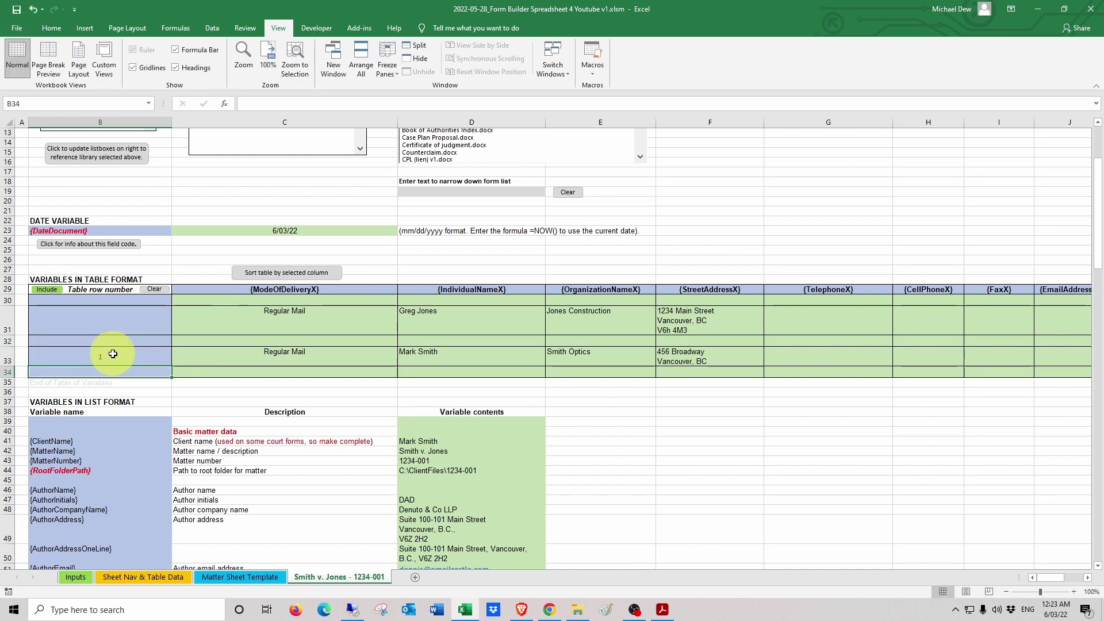
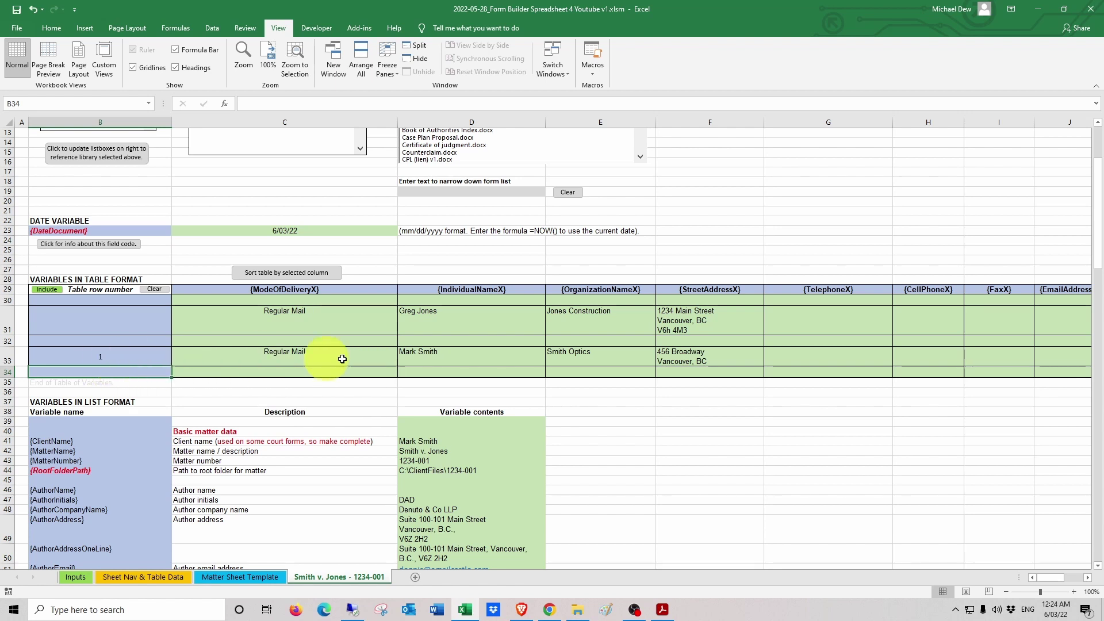
Step: Select Letter (1 recip).docx in the Correspondence category, preview its template with the field codes, and close the preview
click(107, 360)
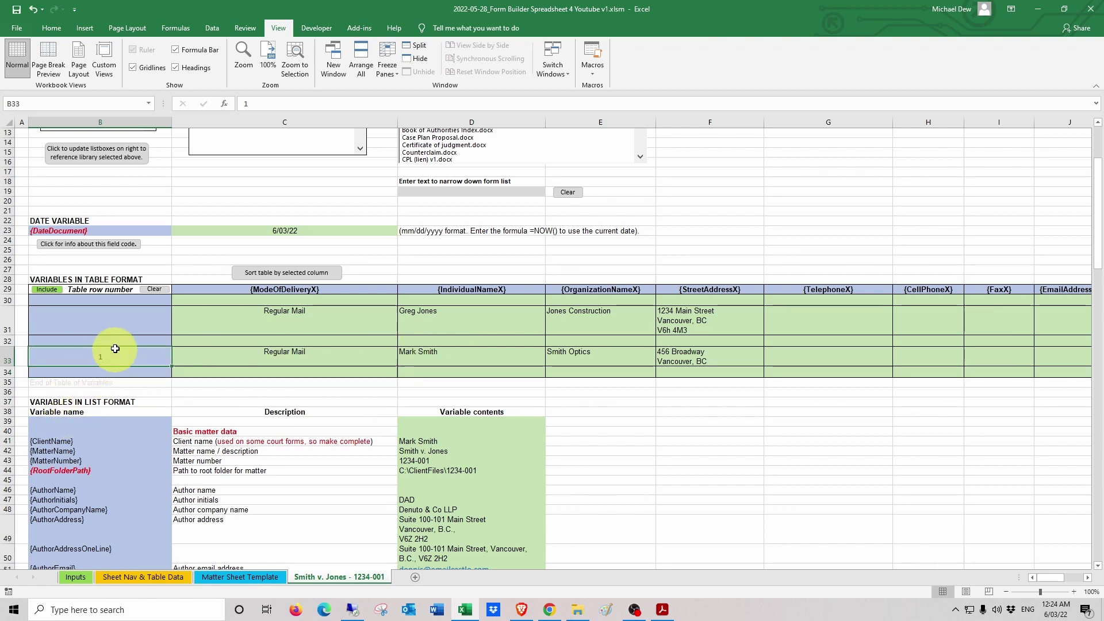
scroll(173, 351, up, 4)
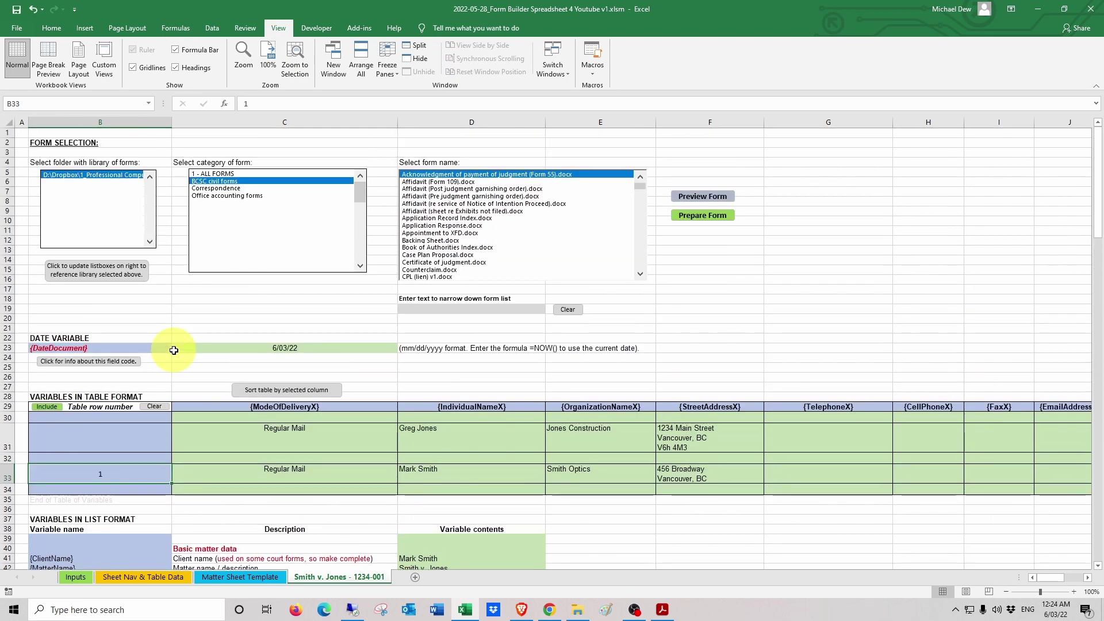
click(225, 190)
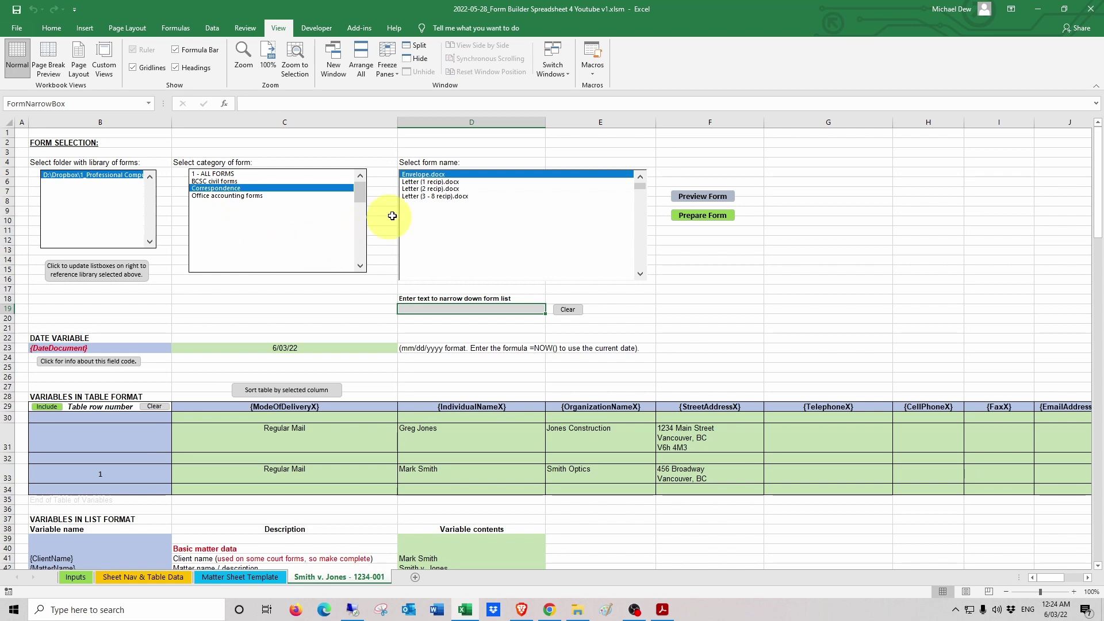
click(440, 182)
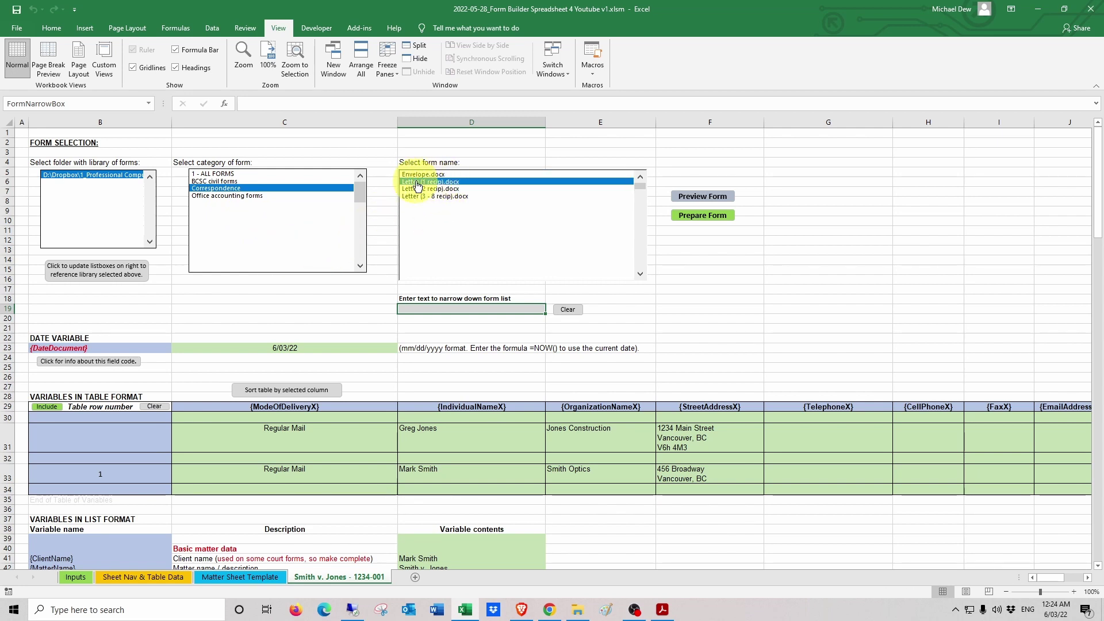
click(706, 197)
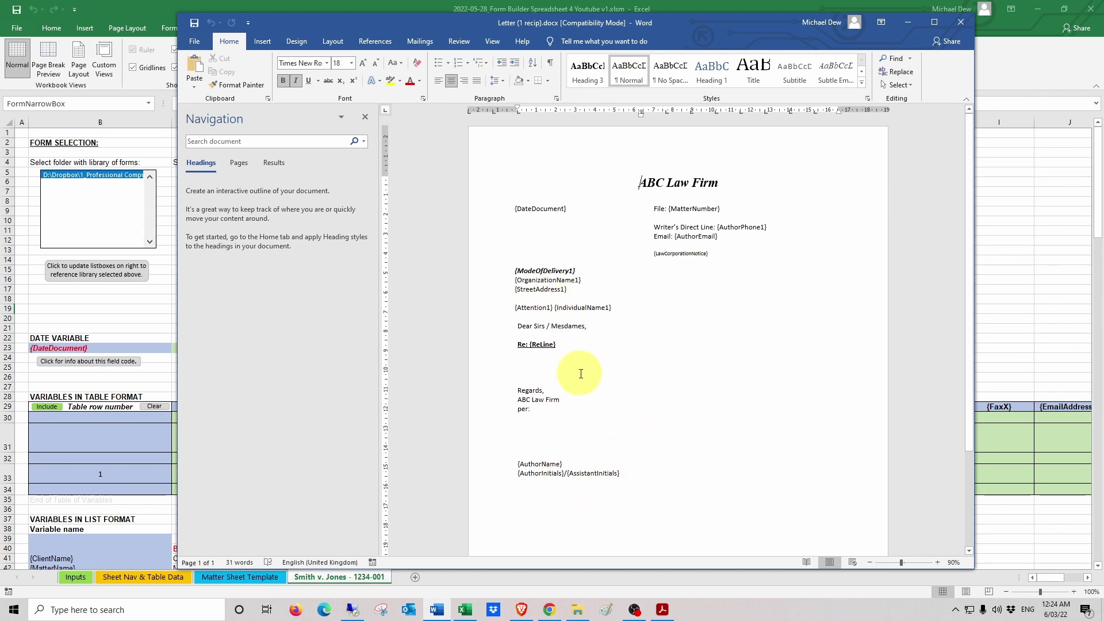
click(961, 23)
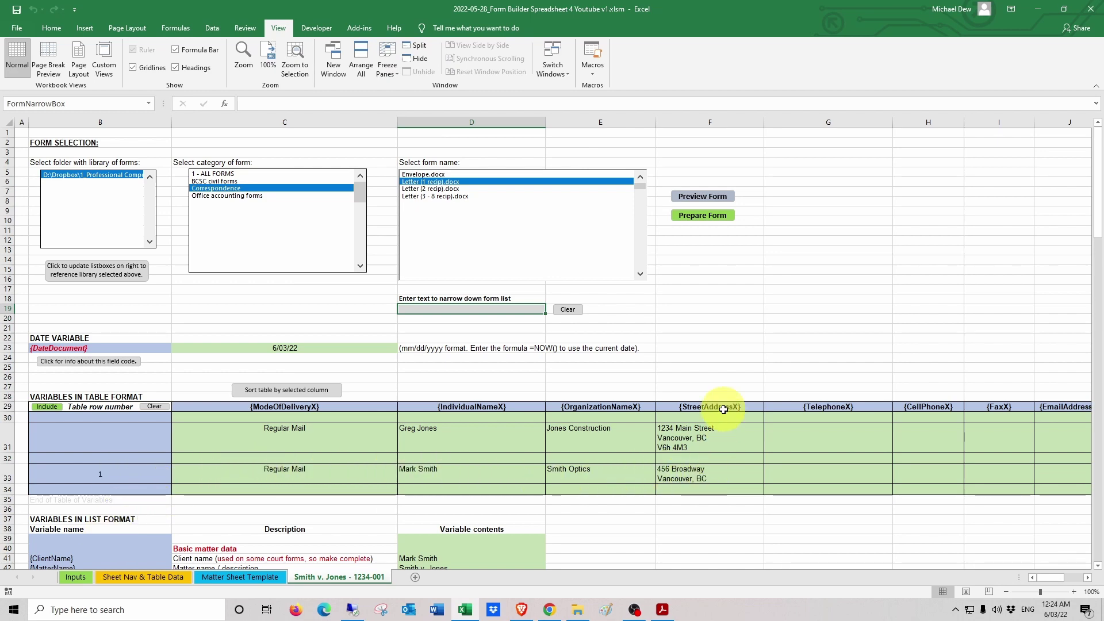
Step: Examine the contents and names of the list variables, from basic matter data to court form data
scroll(421, 432, down, 11)
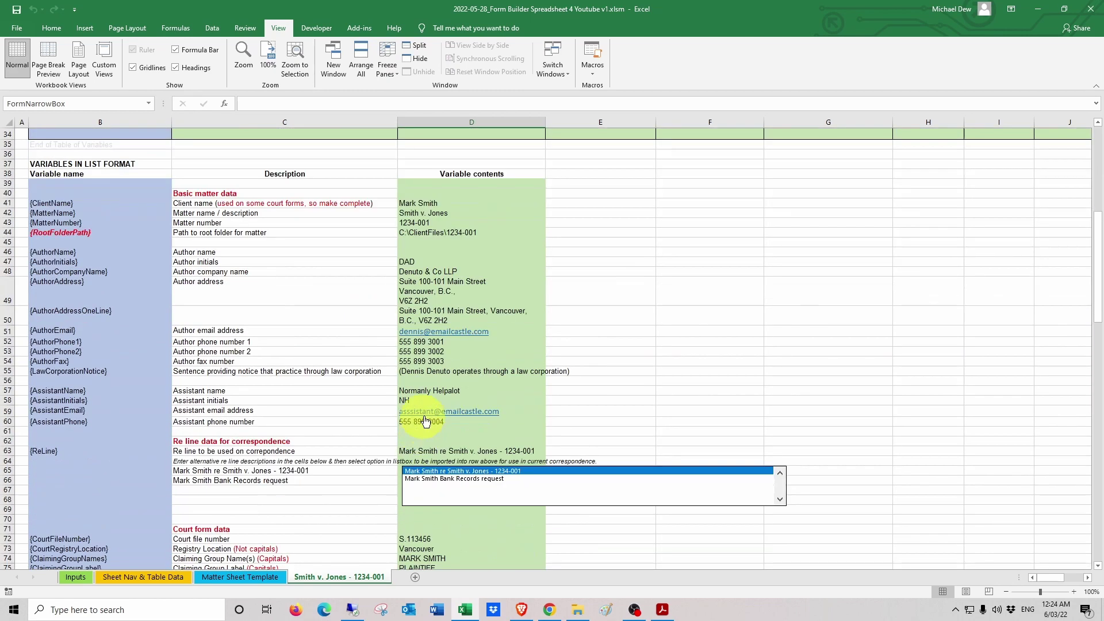
drag(433, 203, 432, 569)
drag(57, 195, 73, 557)
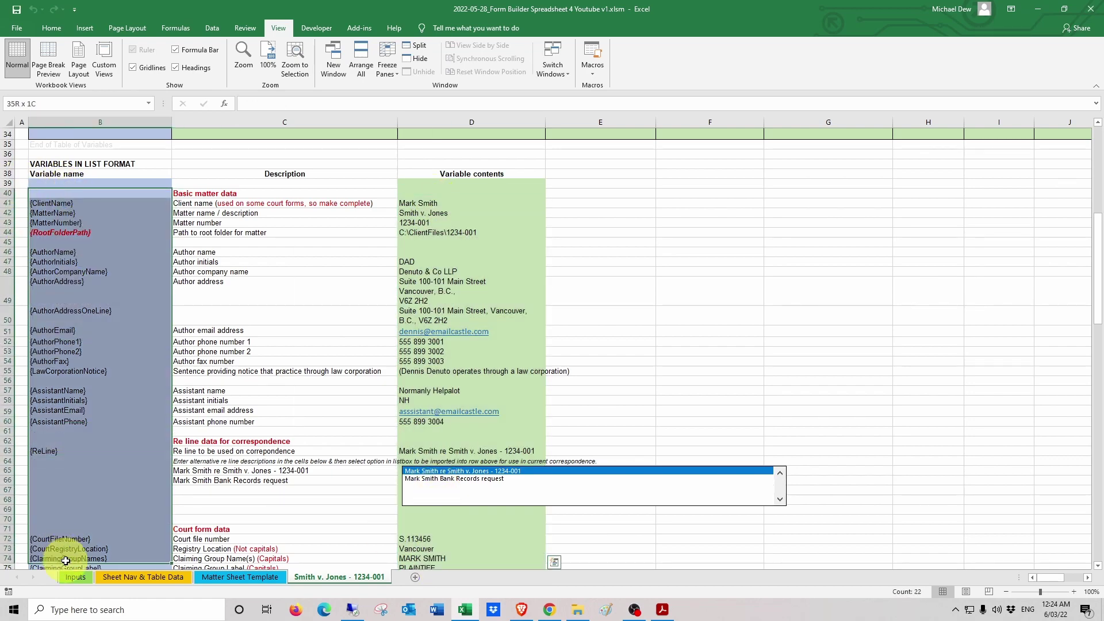
scroll(212, 328, up, 9)
scroll(211, 328, up, 3)
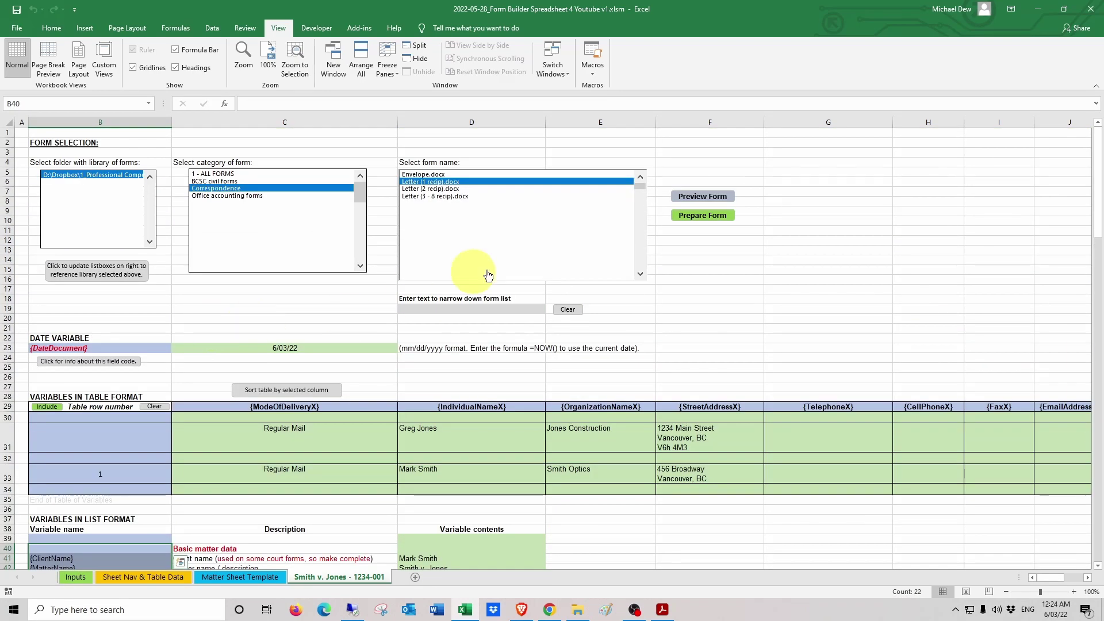
Step: Prepare the one-recipient letter form and save it as 2022-06-03_letter.docx in the 1234-001 client folder
click(713, 259)
click(702, 216)
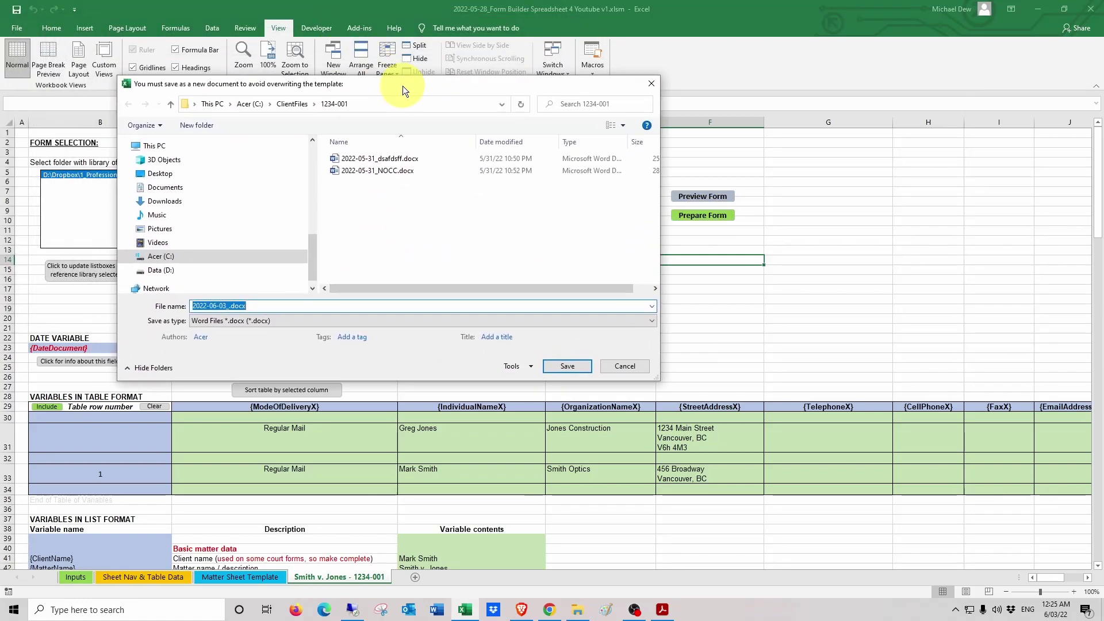
click(228, 305)
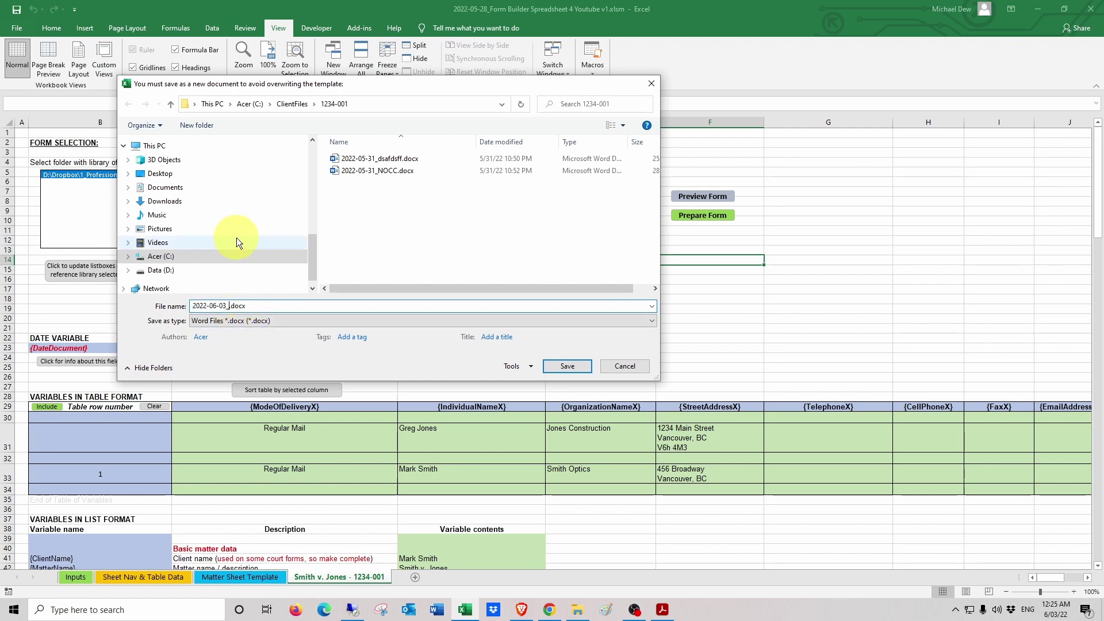
text(letter)
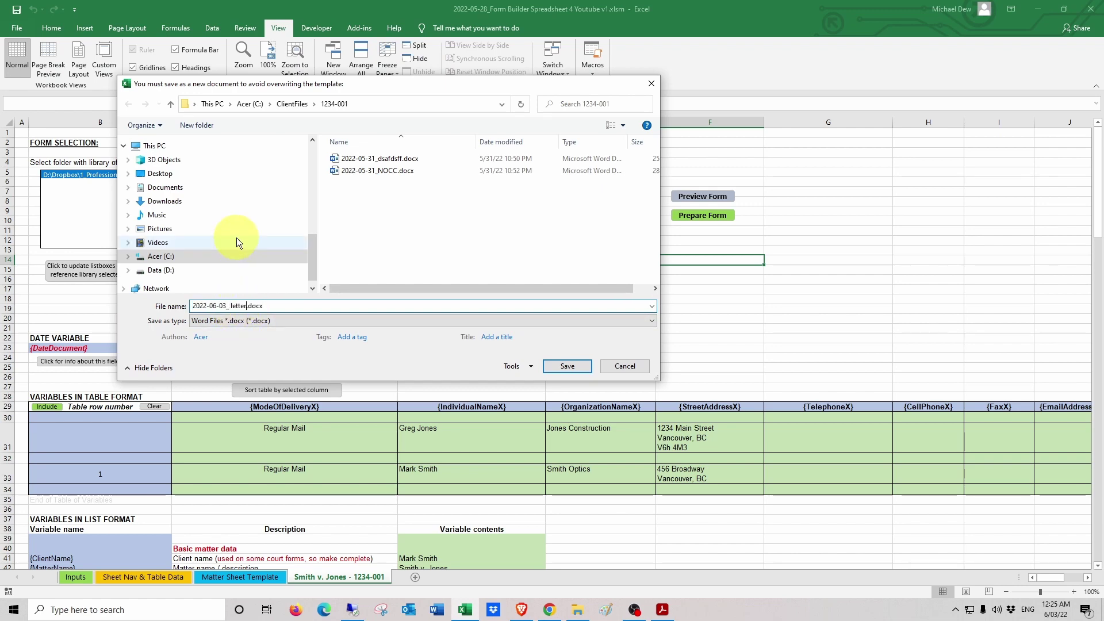
click(571, 370)
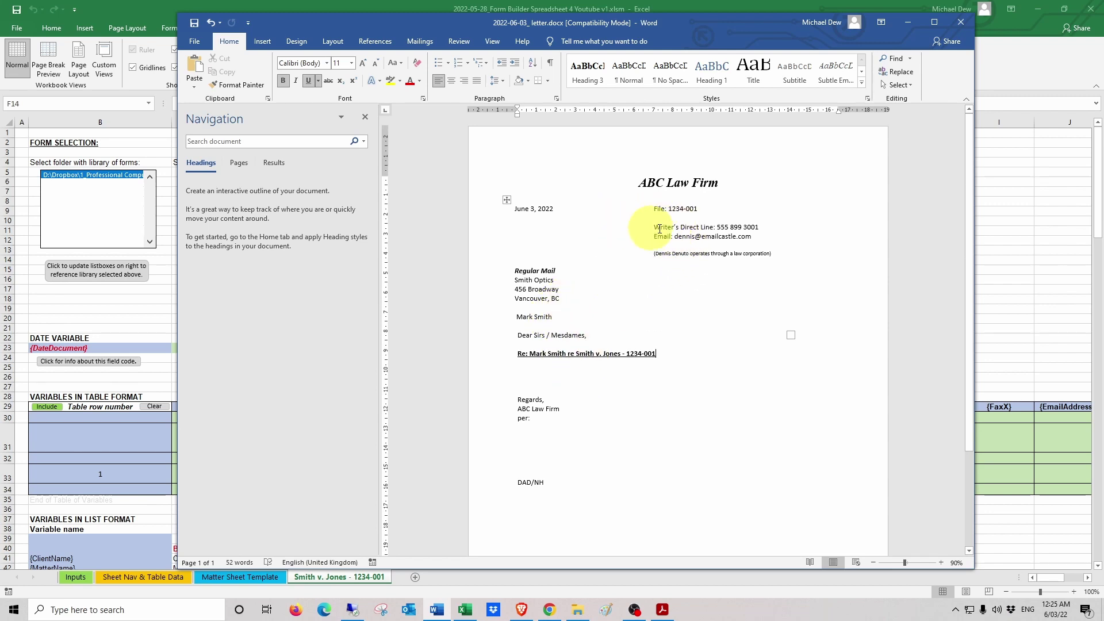
Step: Review the generated one-recipient letter from letterhead to signature block, close it, and return to the matter sheet
scroll(614, 322, down, 2)
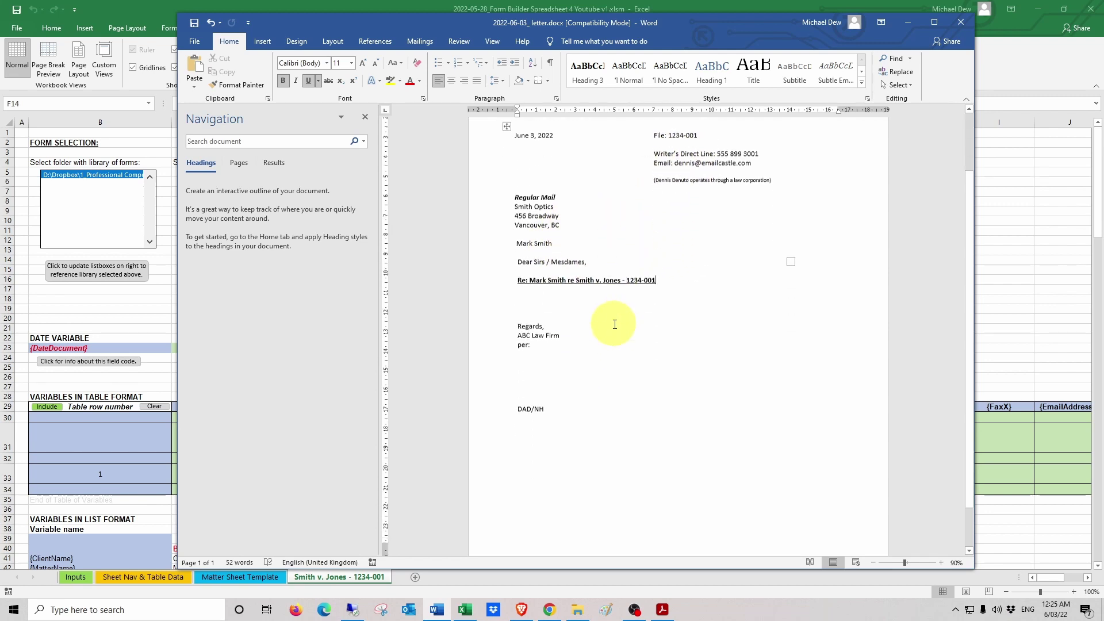
scroll(614, 323, up, 2)
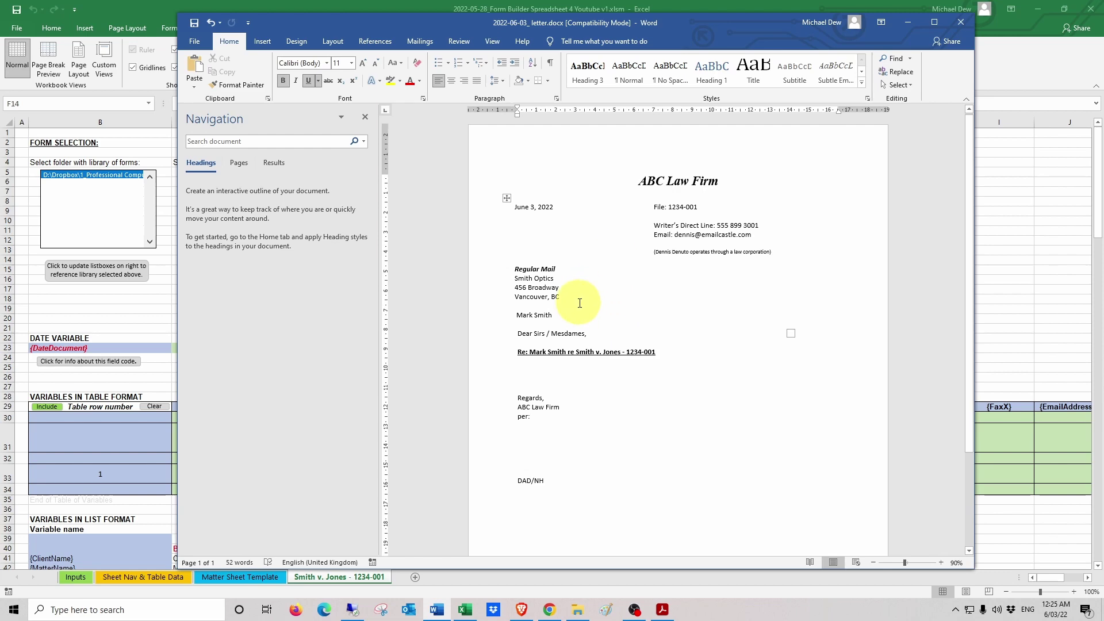
click(961, 23)
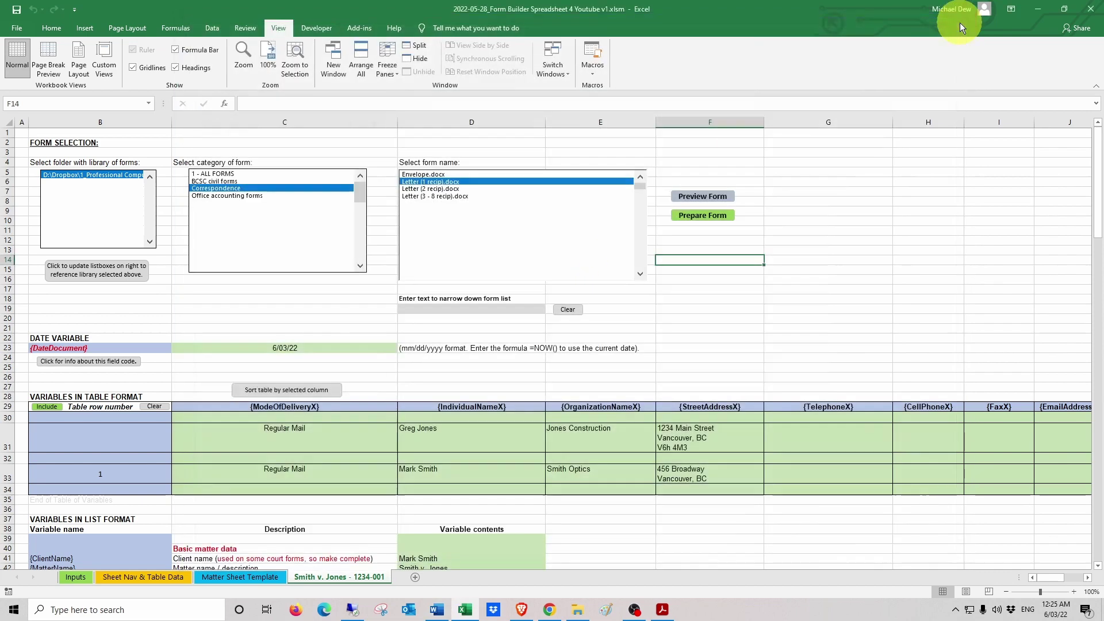
click(801, 294)
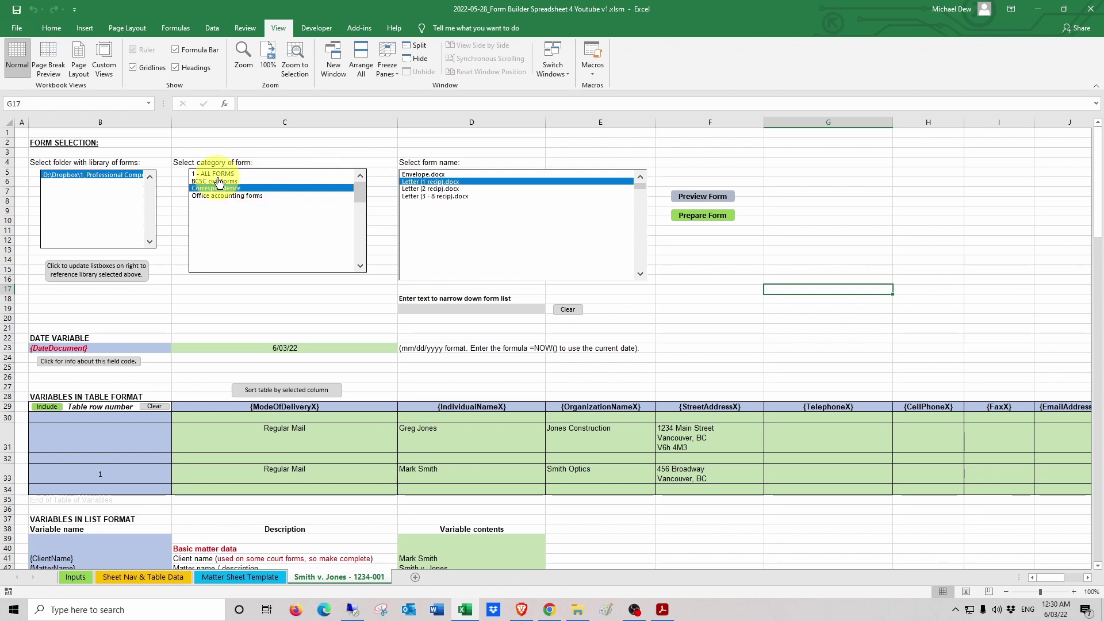
Step: Select NOCC (Generic) (Form 1).docx in the BCSC civil forms category
click(268, 182)
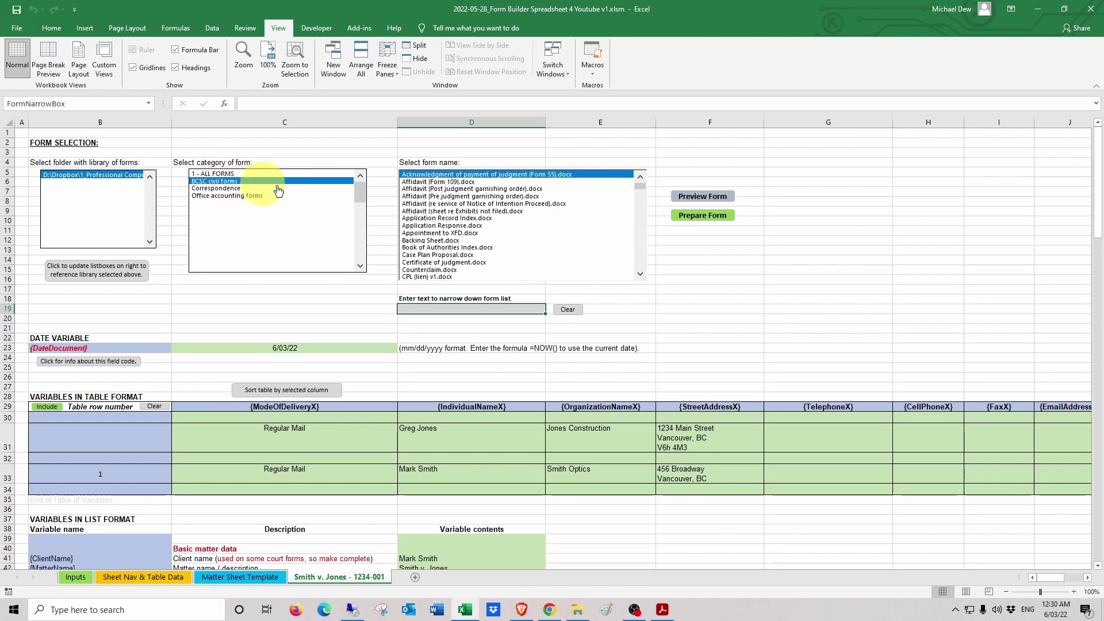
click(639, 256)
click(440, 241)
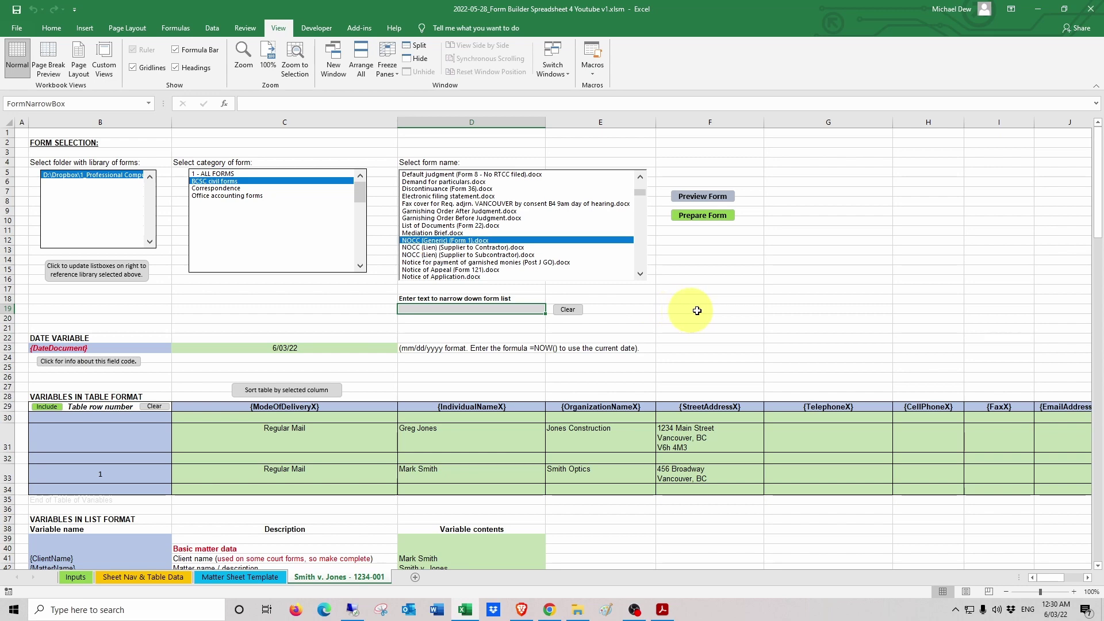
Step: Check the matter's court form data, prepare the notice of civil claim, and save it as 2022-06-03_New claims .docx in the client folder
click(722, 317)
scroll(727, 317, down, 3)
scroll(728, 318, down, 3)
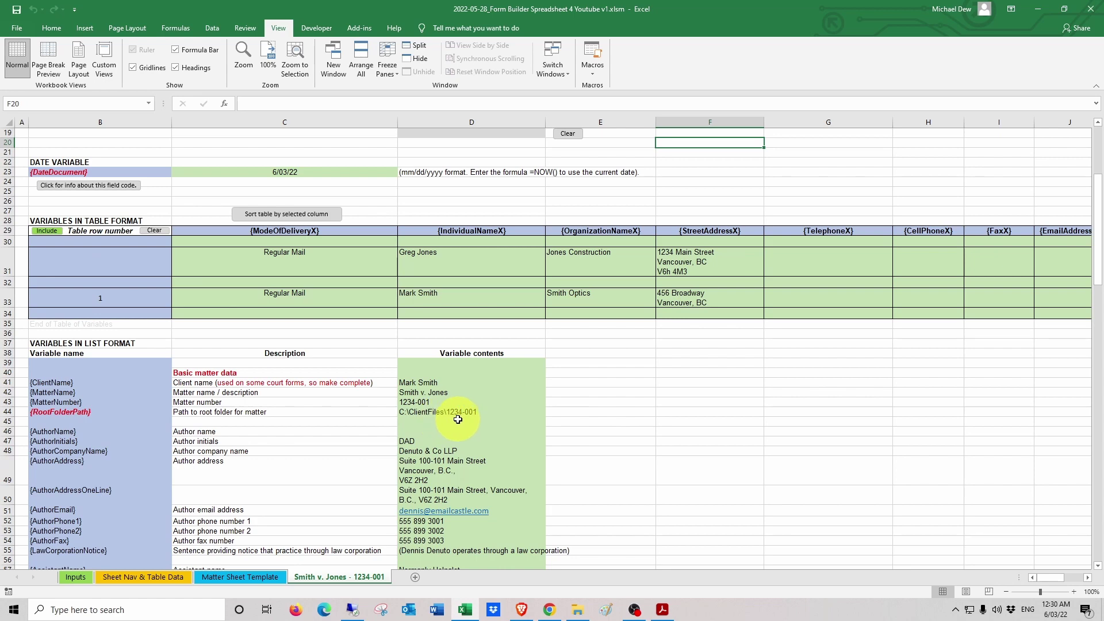
scroll(466, 419, down, 8)
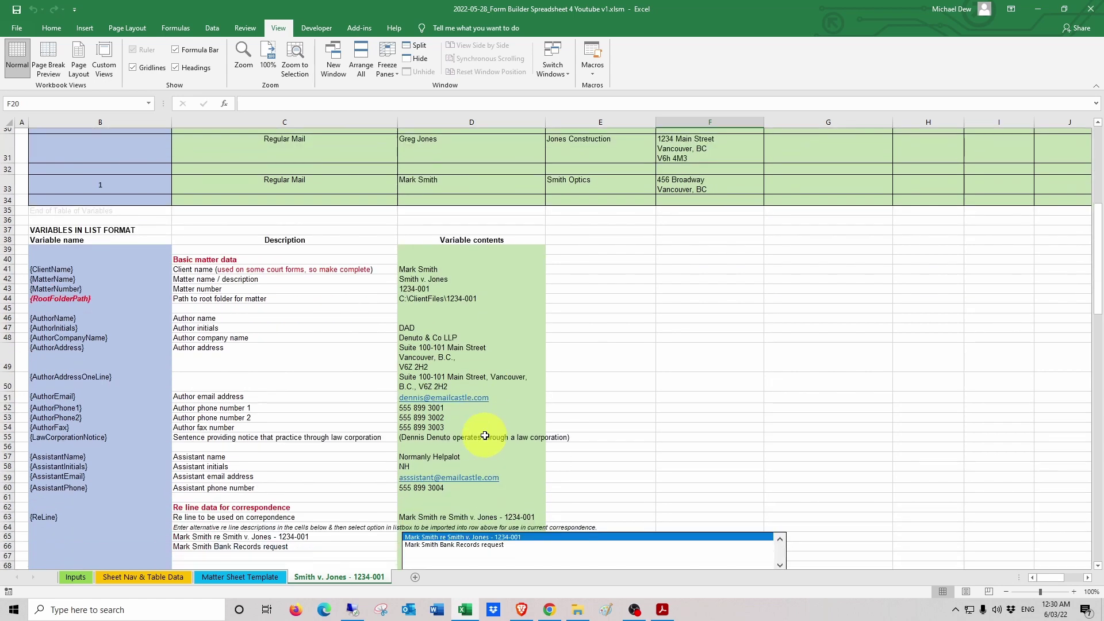
drag(435, 447, 425, 498)
scroll(496, 434, up, 14)
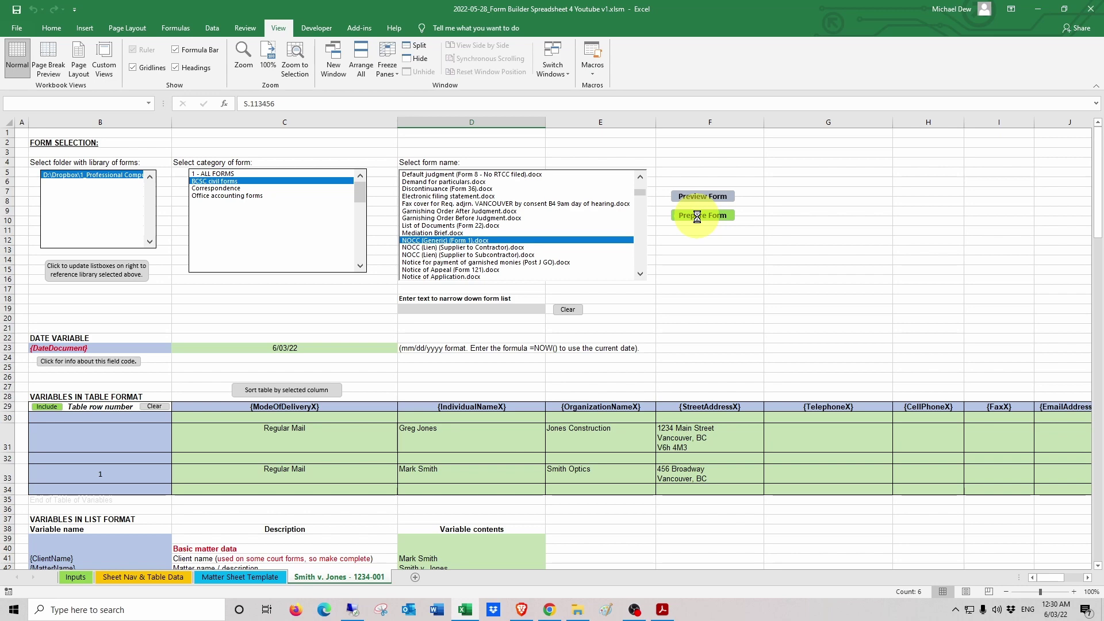
click(697, 217)
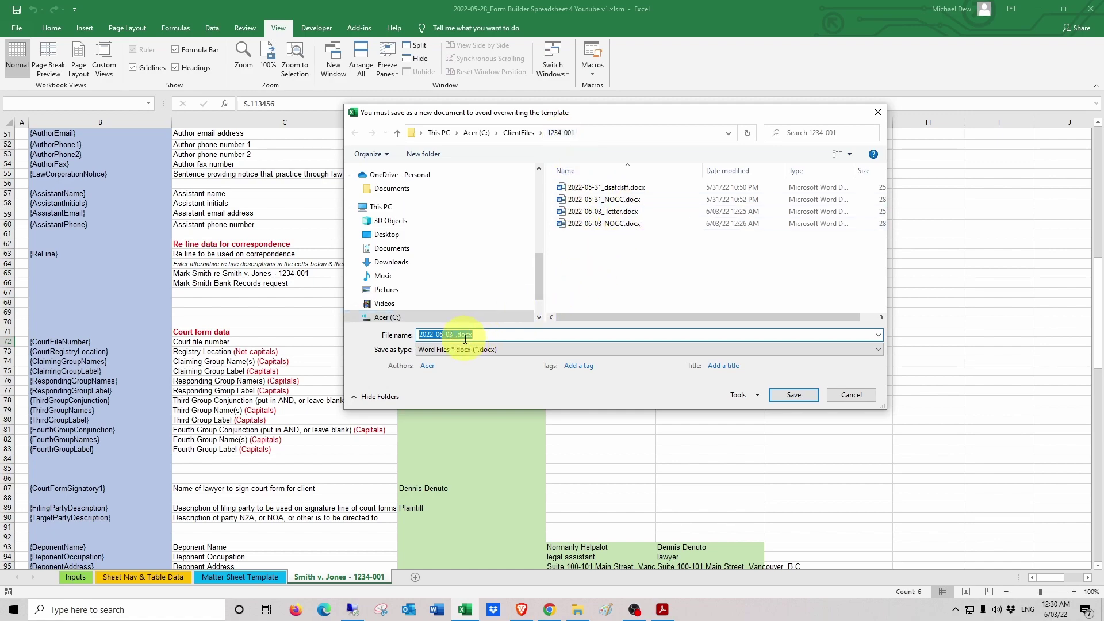
key(Return)
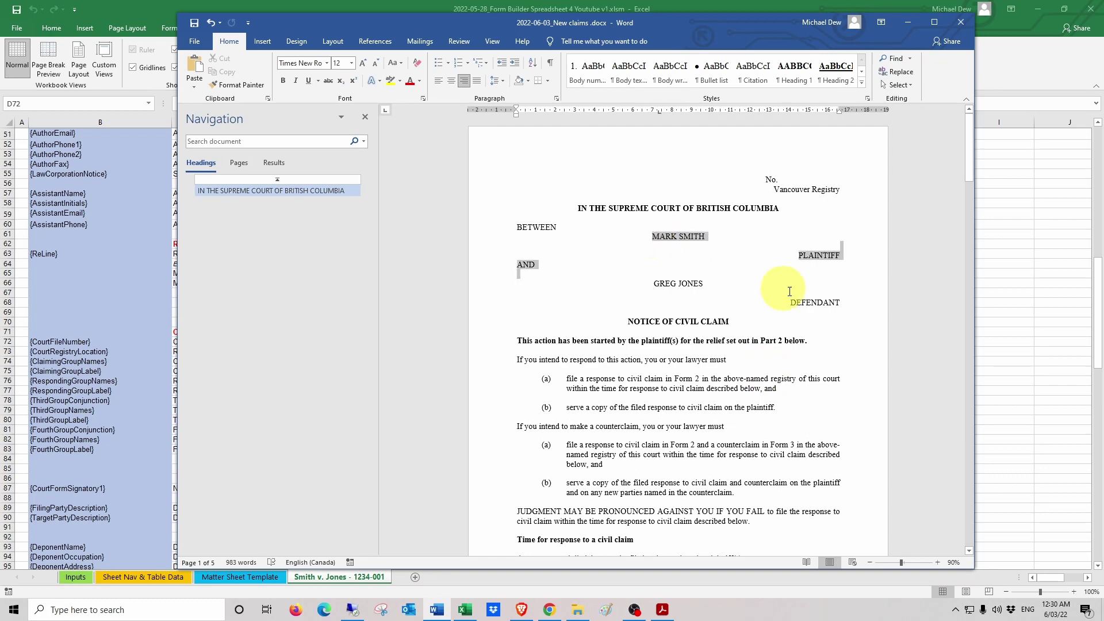
Step: Review the filled notice of civil claim, including the address for service and the final page, close it, and return to the form selection area
scroll(827, 309, down, 20)
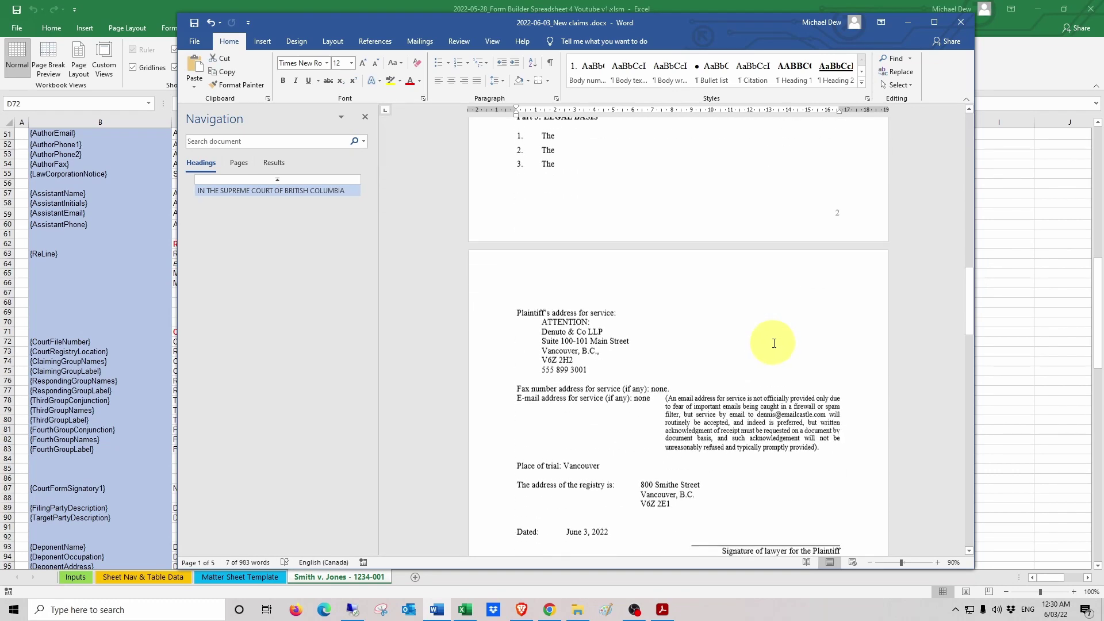
drag(541, 270, 707, 448)
scroll(708, 440, down, 20)
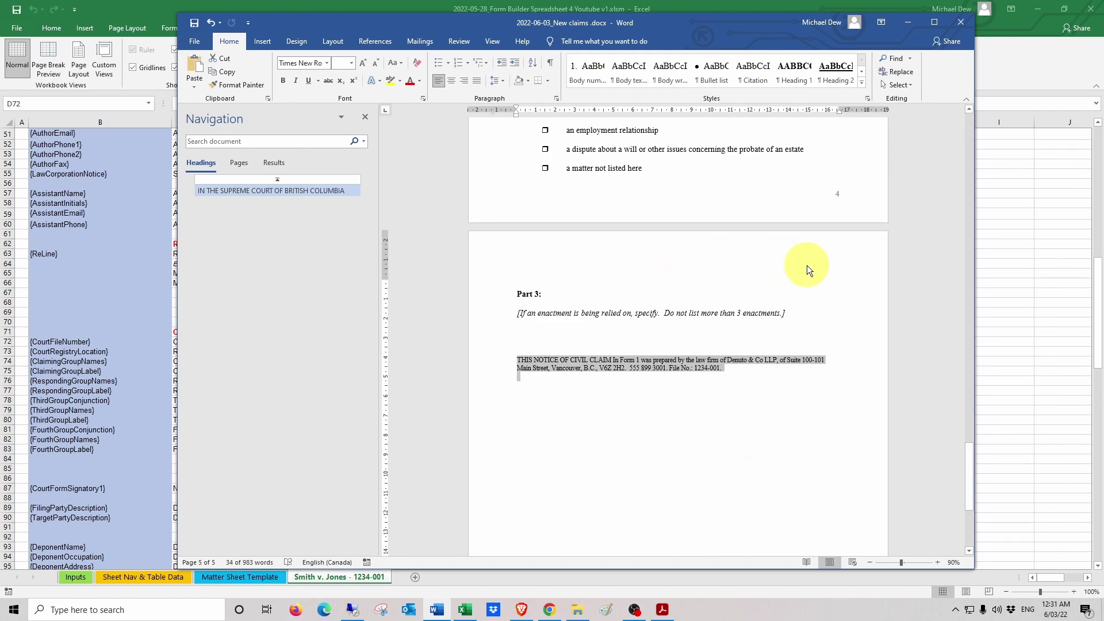
click(961, 23)
click(828, 237)
scroll(828, 230, up, 17)
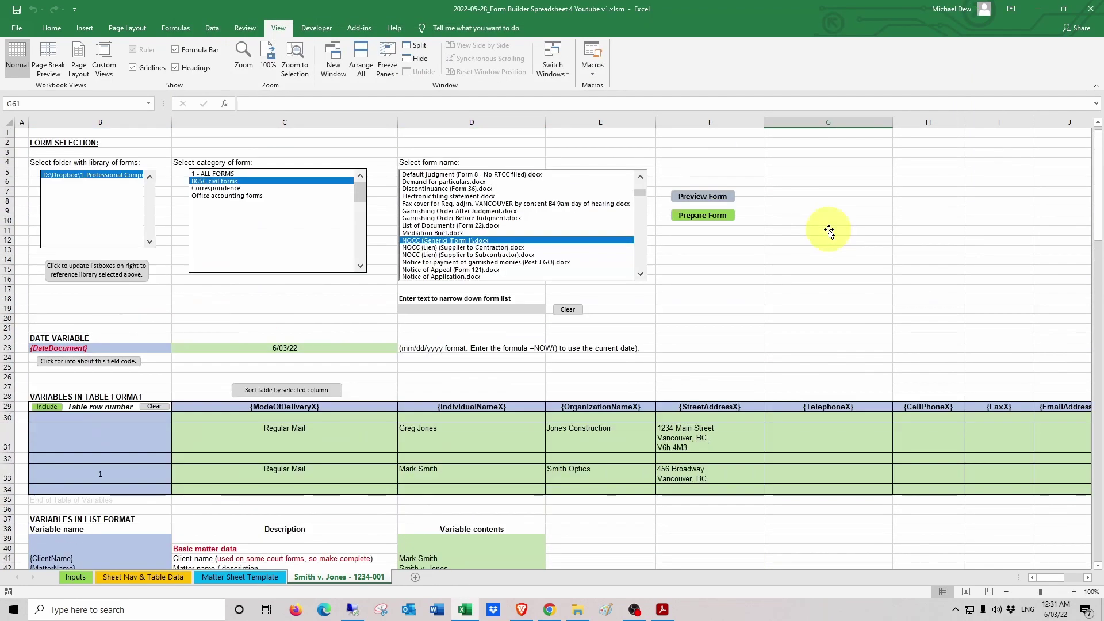
Step: Narrow the form list with the text "aff" and clear the filter again
click(433, 310)
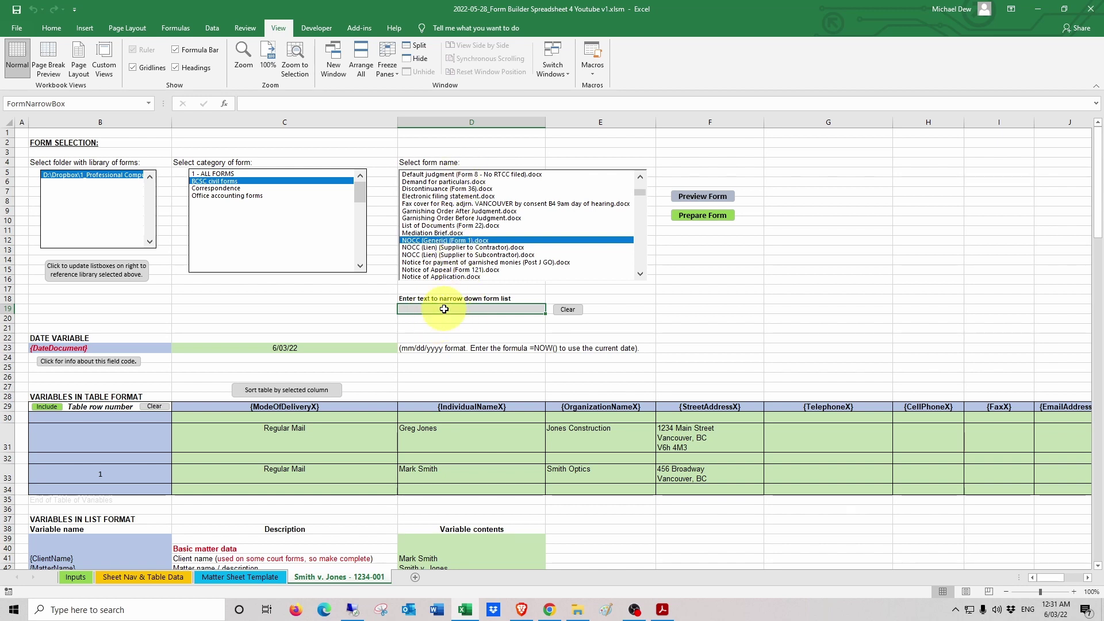
text(aff)
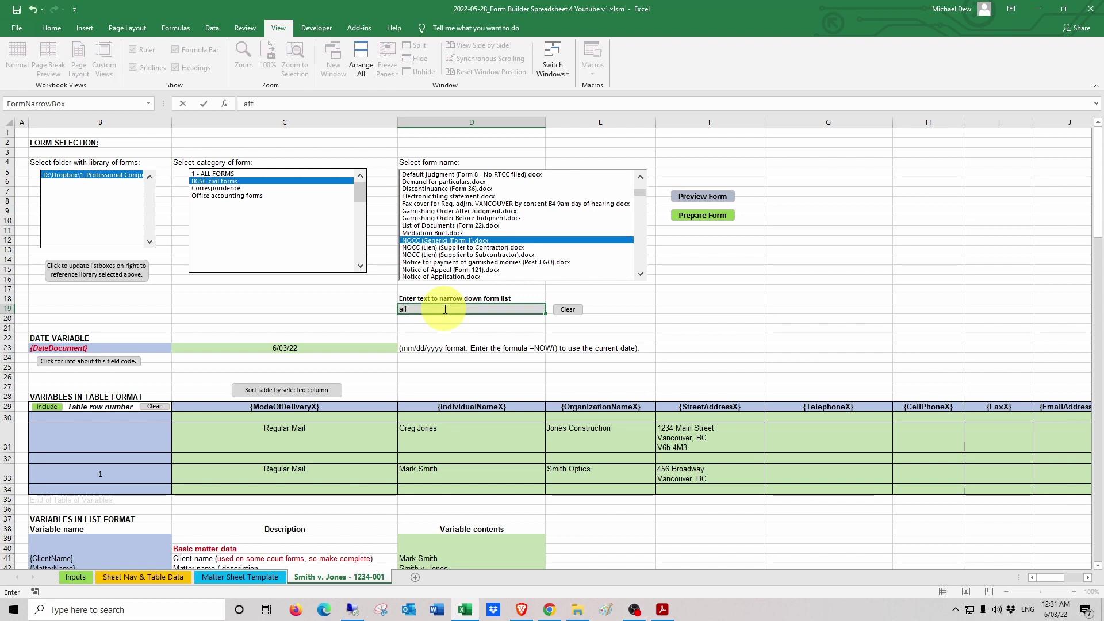
key(Return)
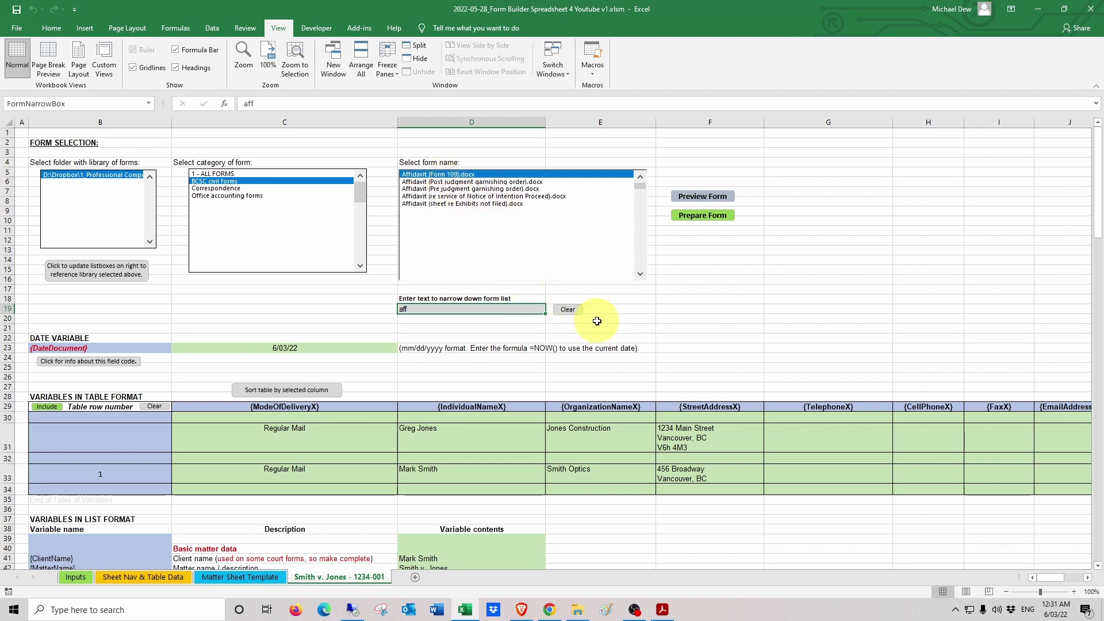
click(573, 311)
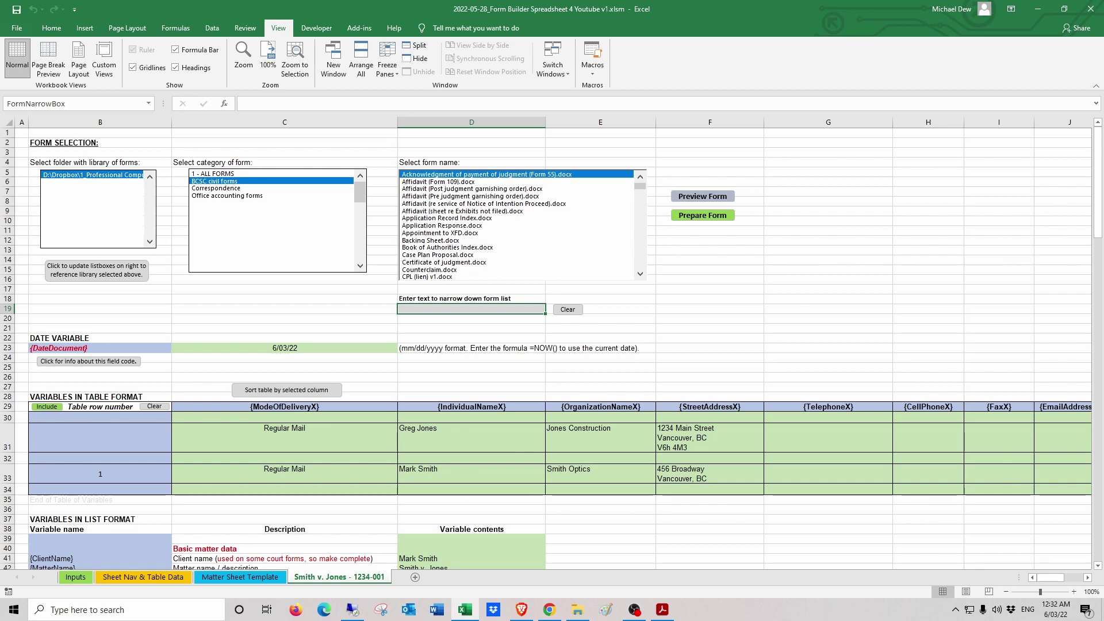
Step: Examine the Matter Sheet Template and compare the Sheet Nav & Table Data table headings with those on the open matter sheet
click(242, 578)
scroll(383, 353, up, 11)
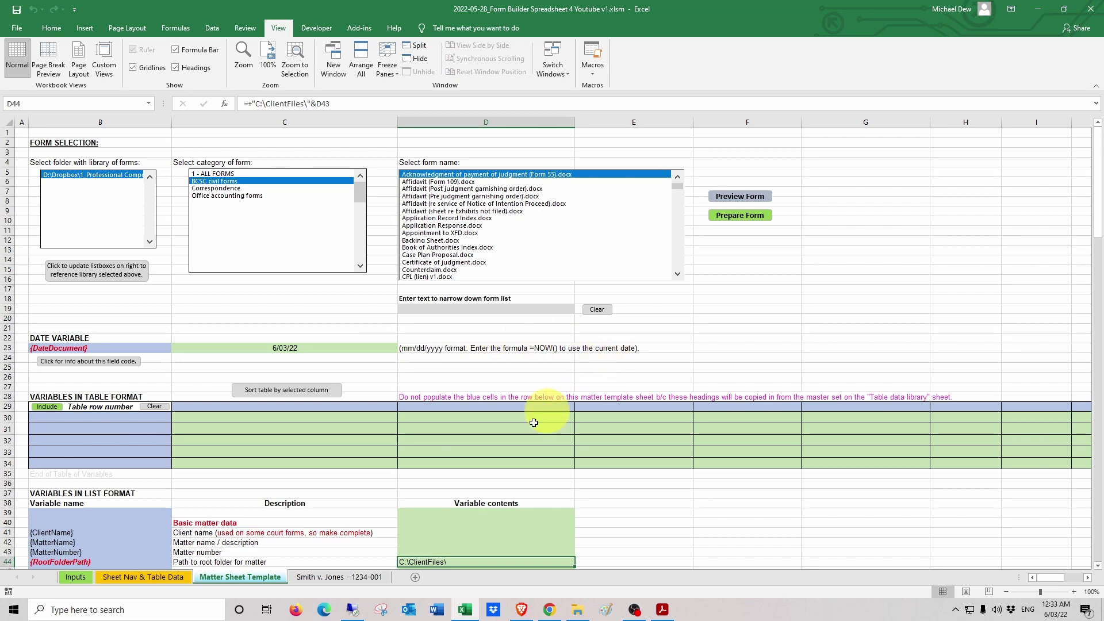
click(138, 578)
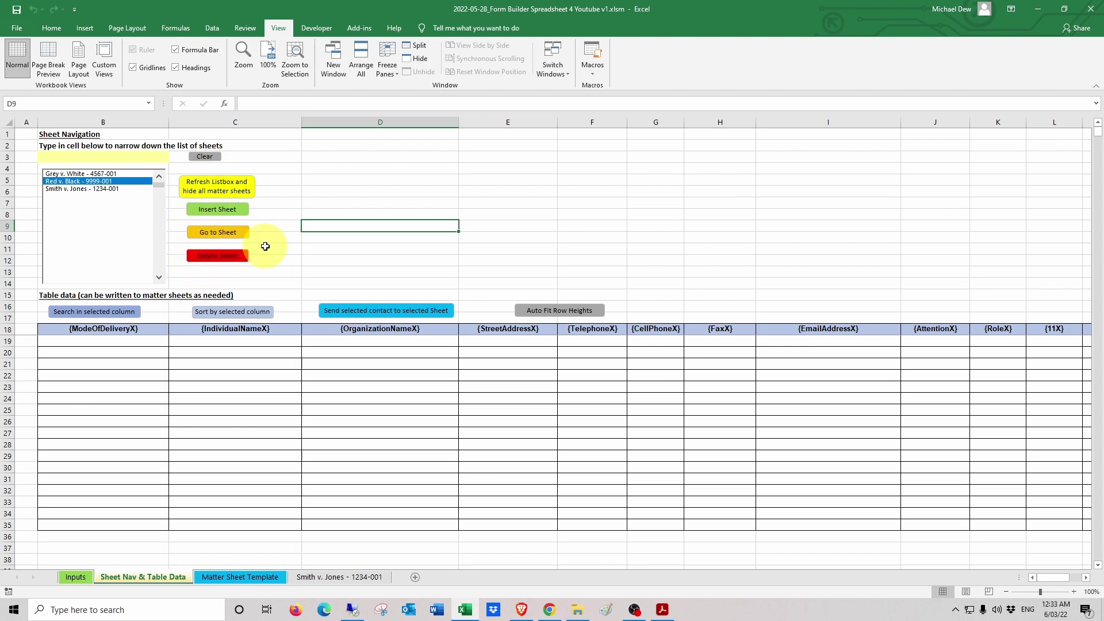
drag(86, 339, 475, 405)
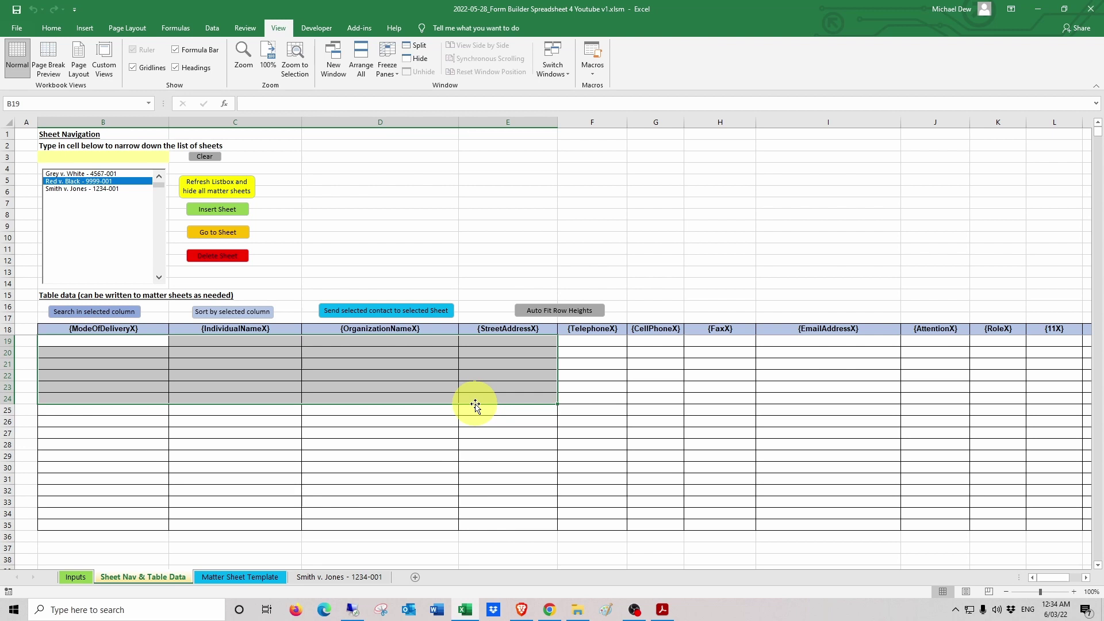
drag(270, 328, 742, 330)
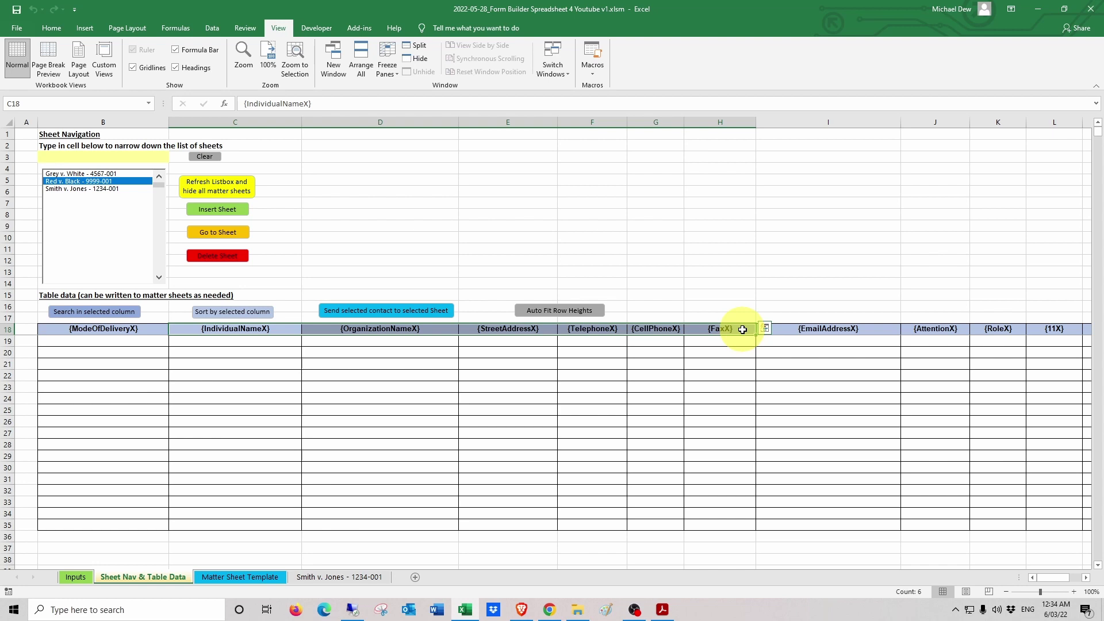
click(330, 577)
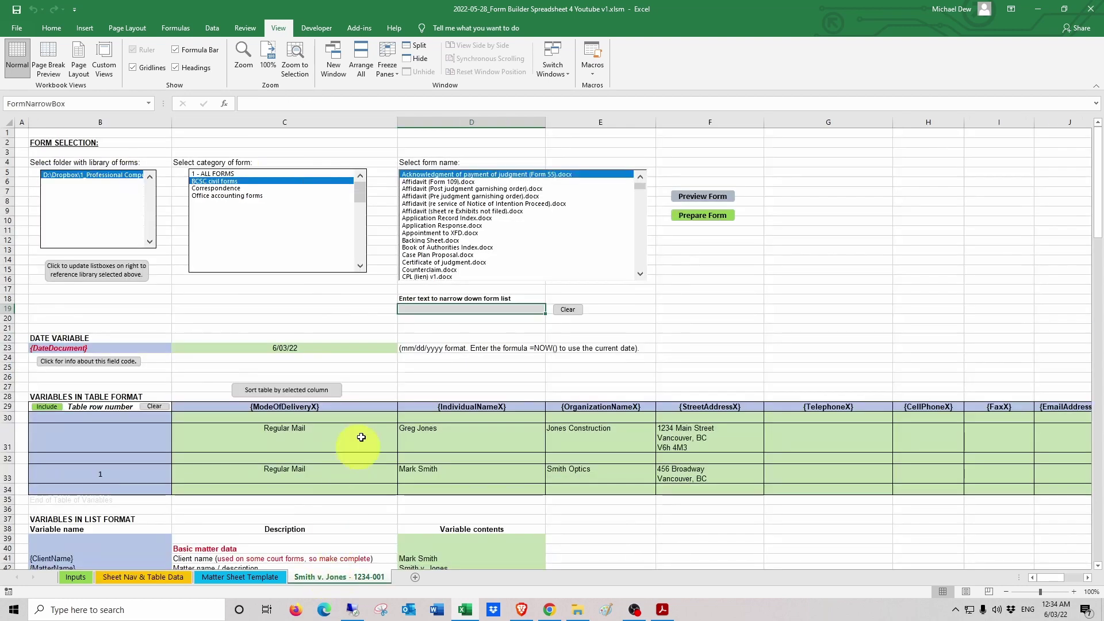
drag(388, 408, 767, 406)
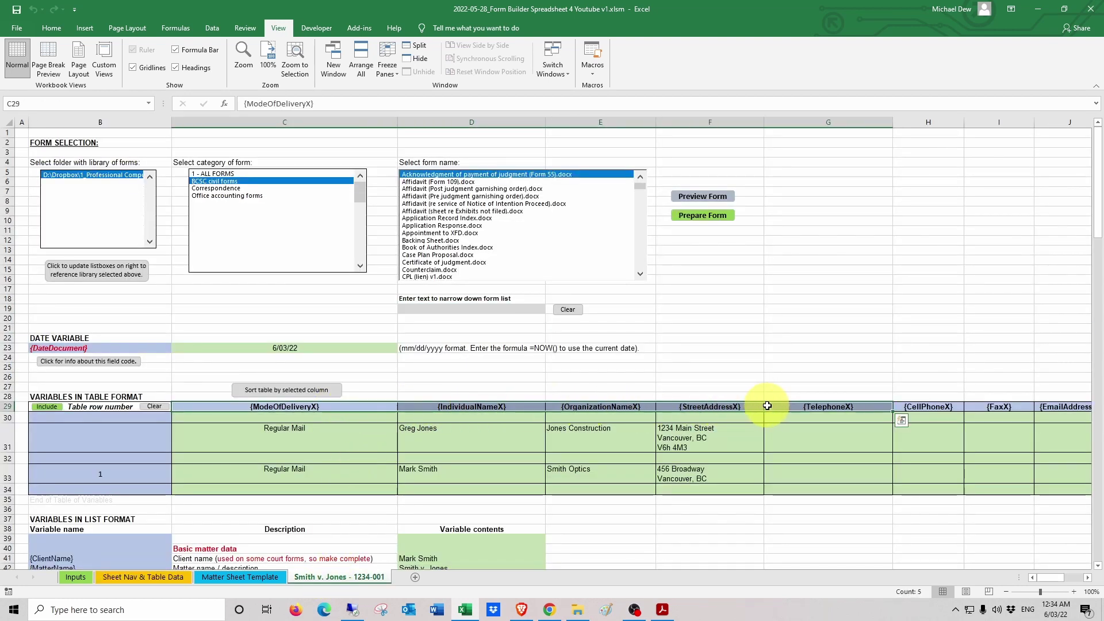
Step: Return to the Sheet Nav & Table Data sheet and display the spreadsheet's add-in commands
click(146, 578)
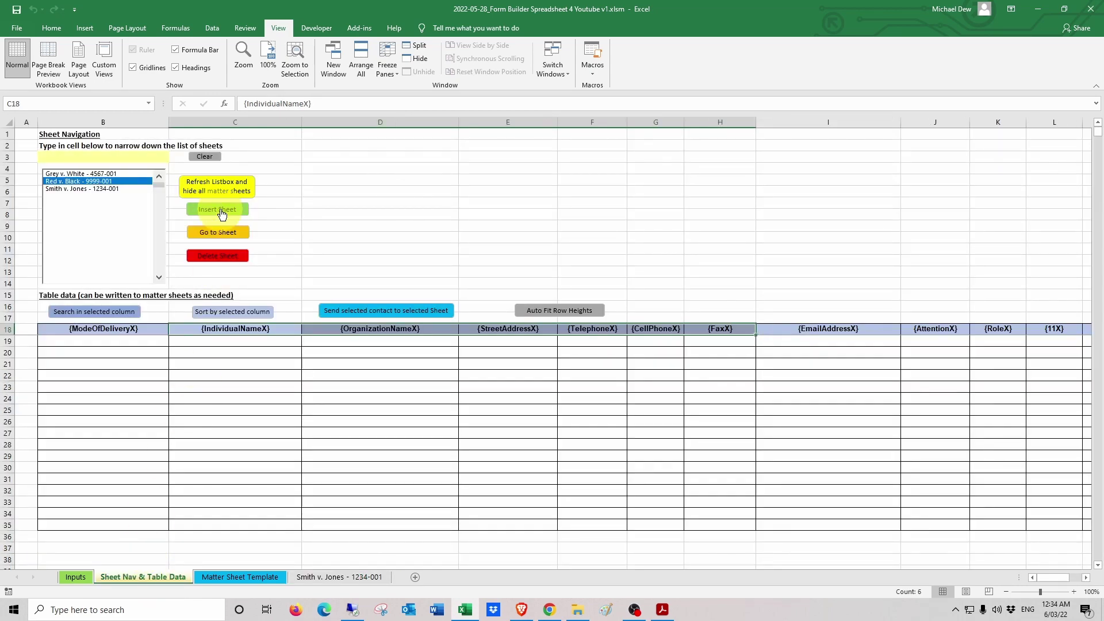
click(359, 29)
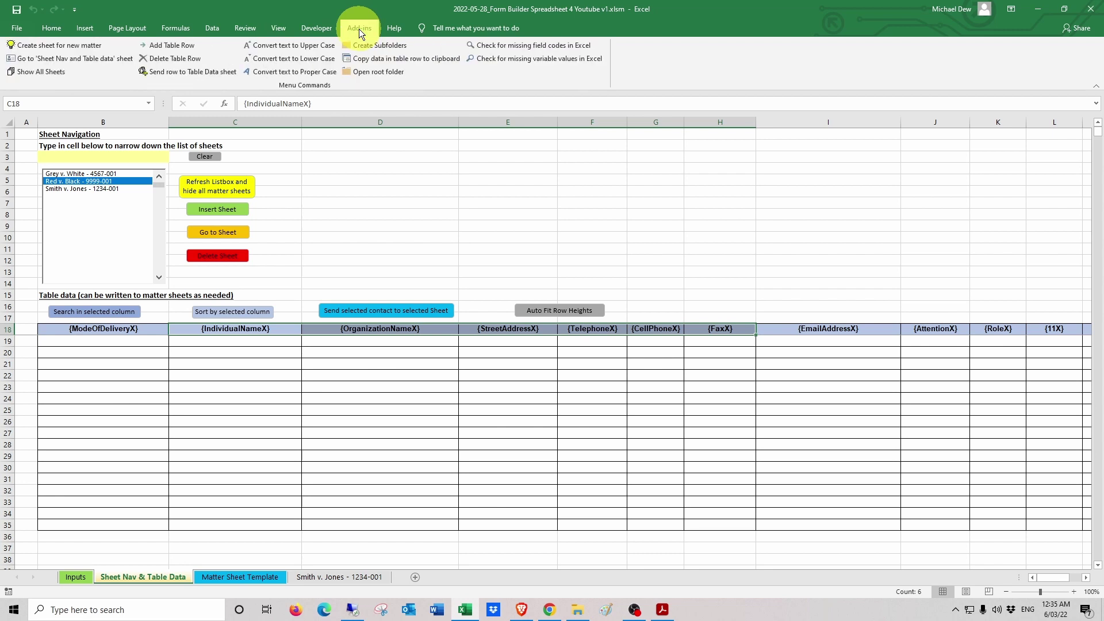